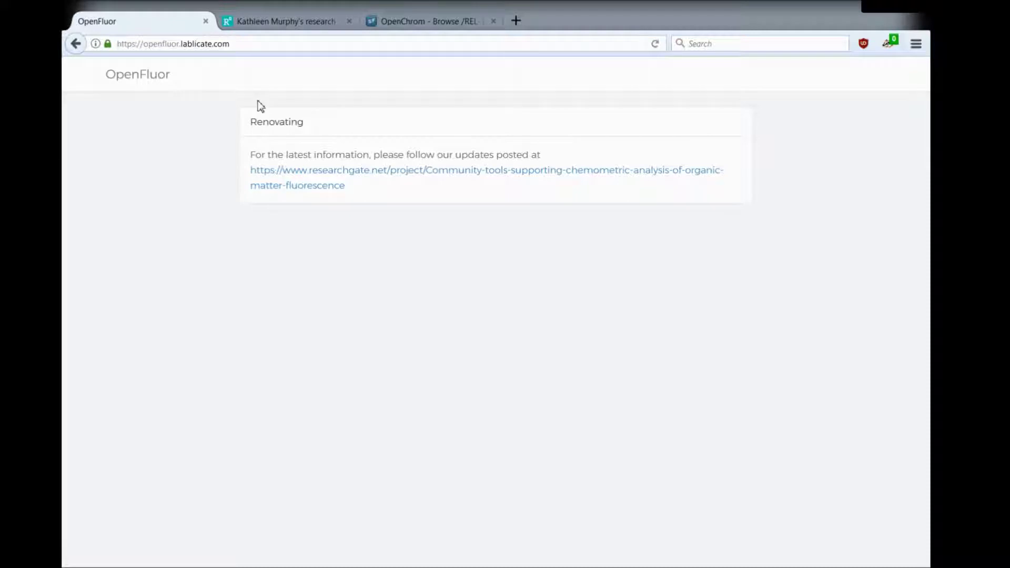
Step: Show ResearchGate's August 15 OpenFluor update about the delayed site rebuild
{"action": "left_click", "coordinate": [262, 27]}
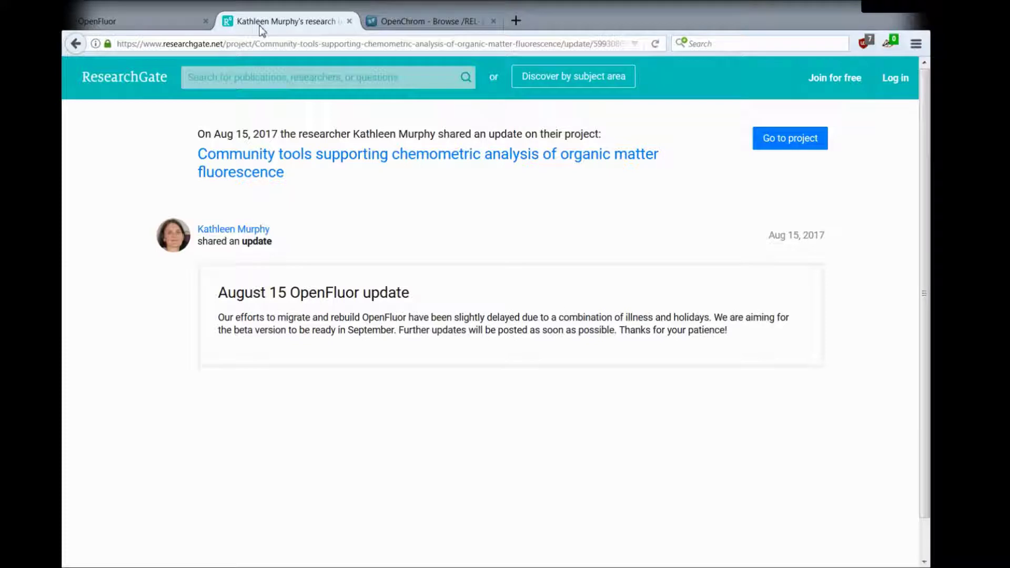
Step: Switch to the SourceForge page listing OpenChrom REL-1.3.0-PREV packages for Windows, macOS and Linux
{"action": "left_click", "coordinate": [395, 22]}
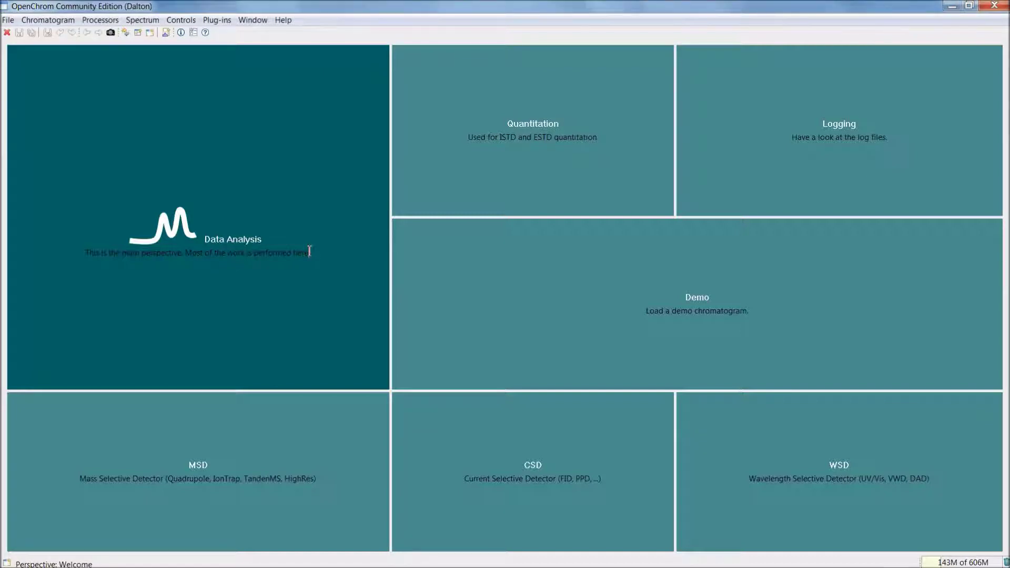
Step: Enter the Data Analysis perspective and launch the OpenFluor processor from the Processors menu
{"action": "left_click", "coordinate": [309, 251]}
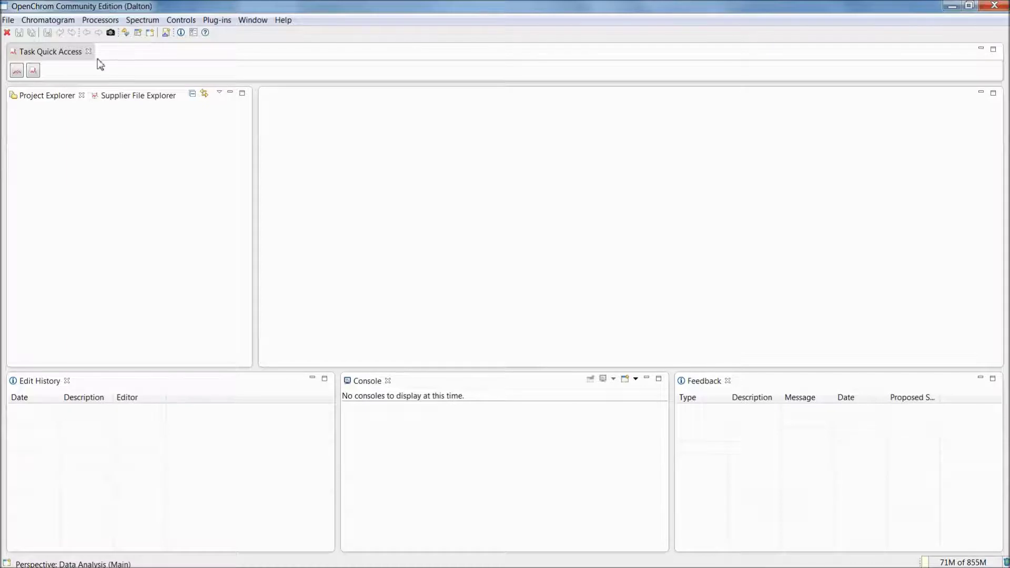
{"action": "left_click", "coordinate": [100, 23]}
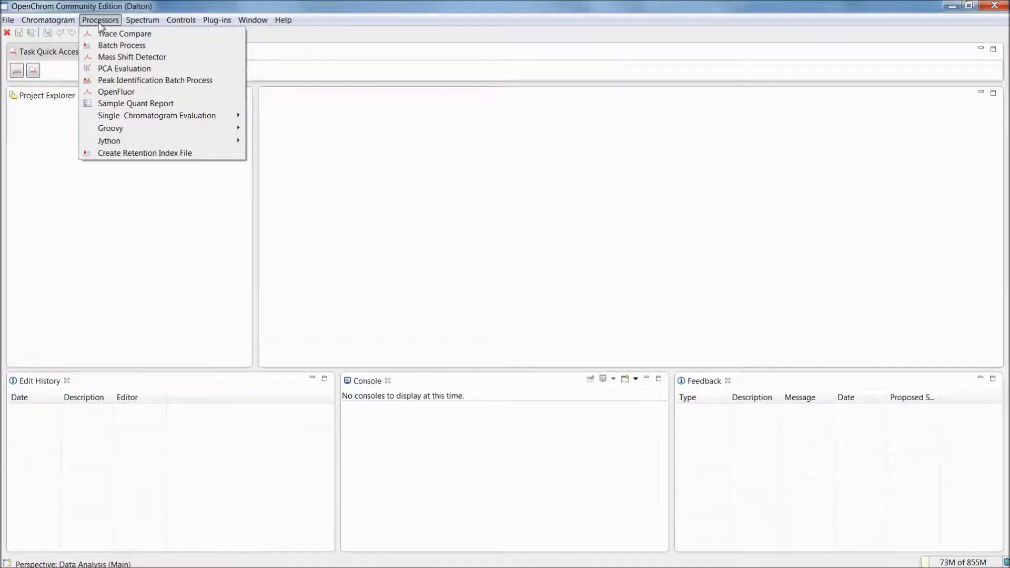
{"action": "left_click", "coordinate": [113, 102]}
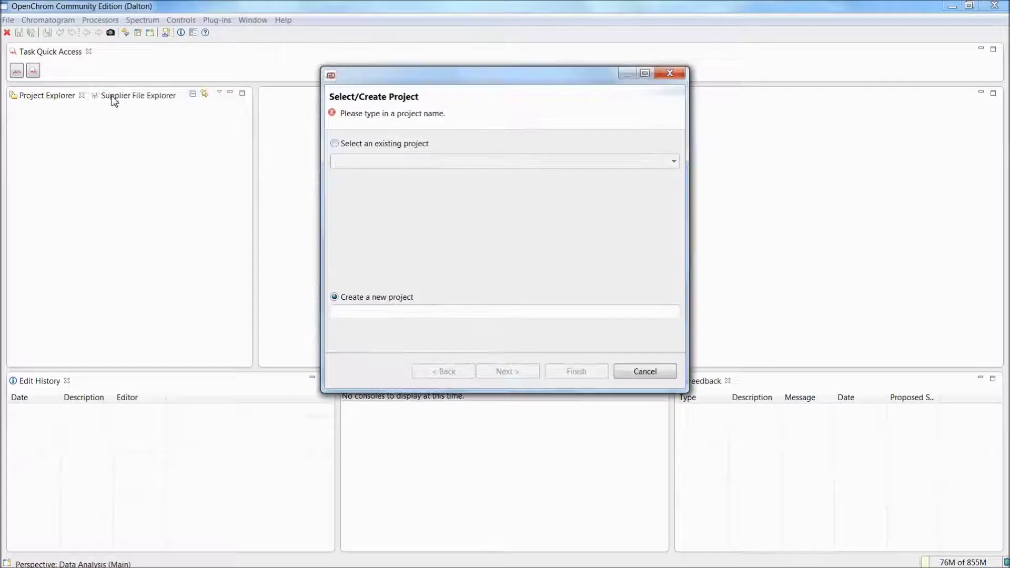
Step: Create a new project named Tutorial for the OpenFluor analysis
{"action": "left_click", "coordinate": [335, 144]}
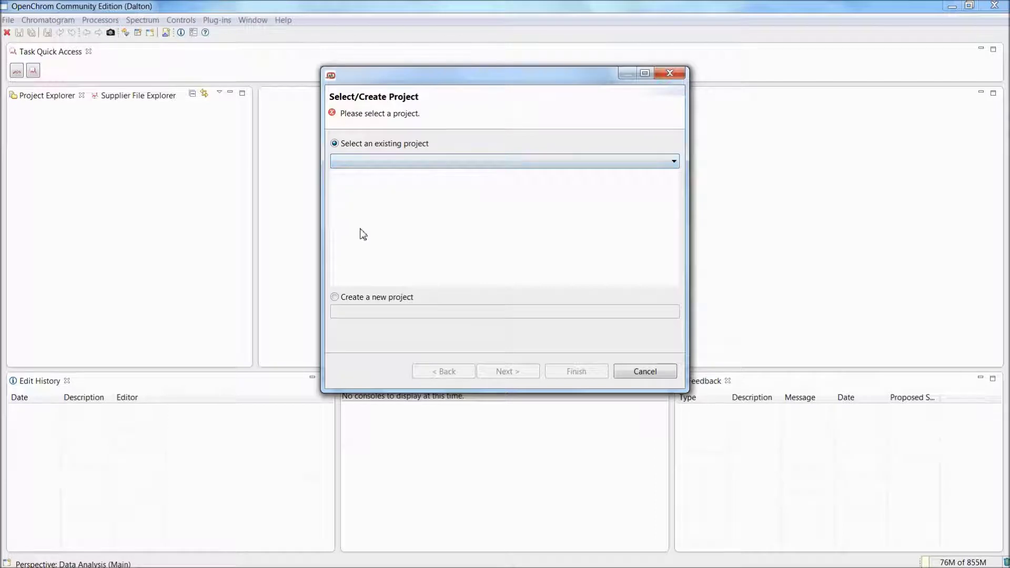
{"action": "left_click", "coordinate": [370, 298]}
{"action": "left_click", "coordinate": [372, 314]}
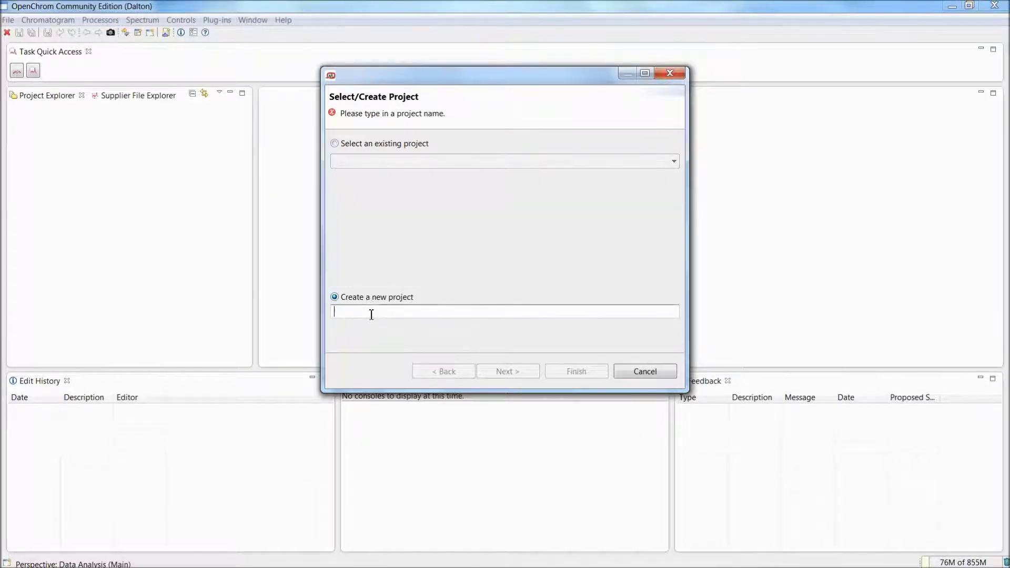
{"action": "type", "text": "Tut"}
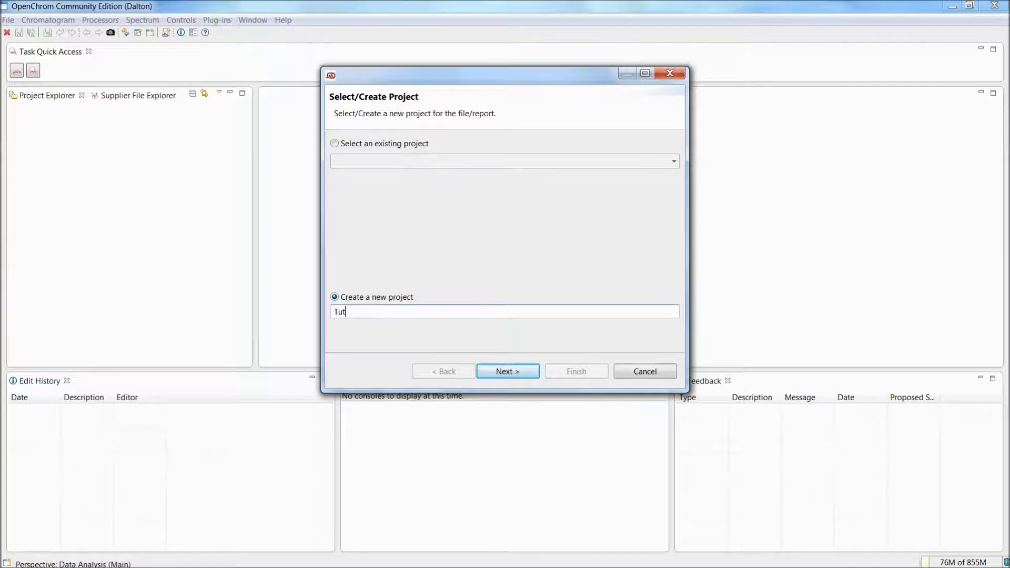
{"action": "type", "text": "orial"}
{"action": "left_click", "coordinate": [507, 372]}
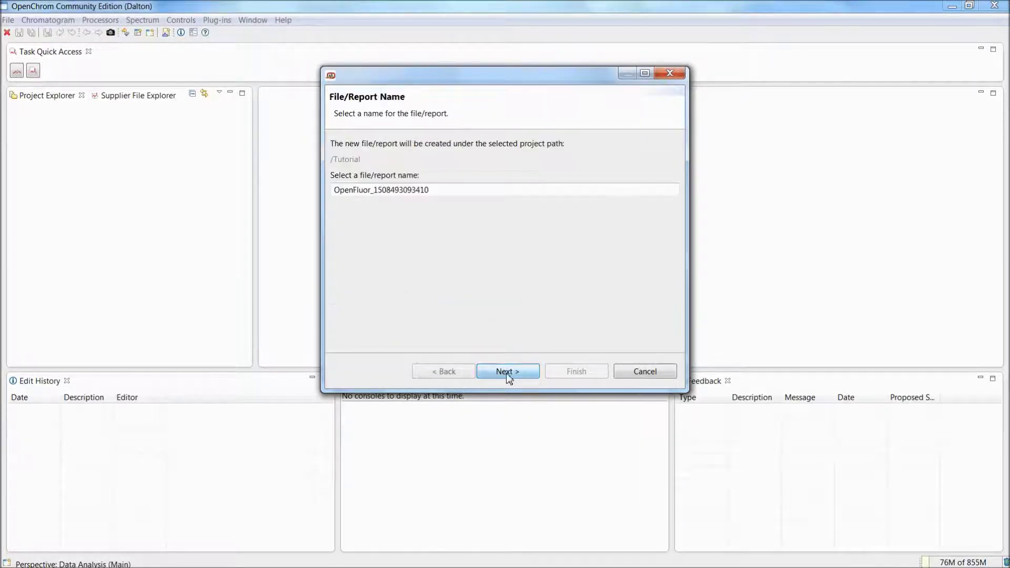
Step: Rename the OpenFluor report to Test1
{"action": "left_click_drag", "start_coordinate": [452, 194], "coordinate": [293, 187]}
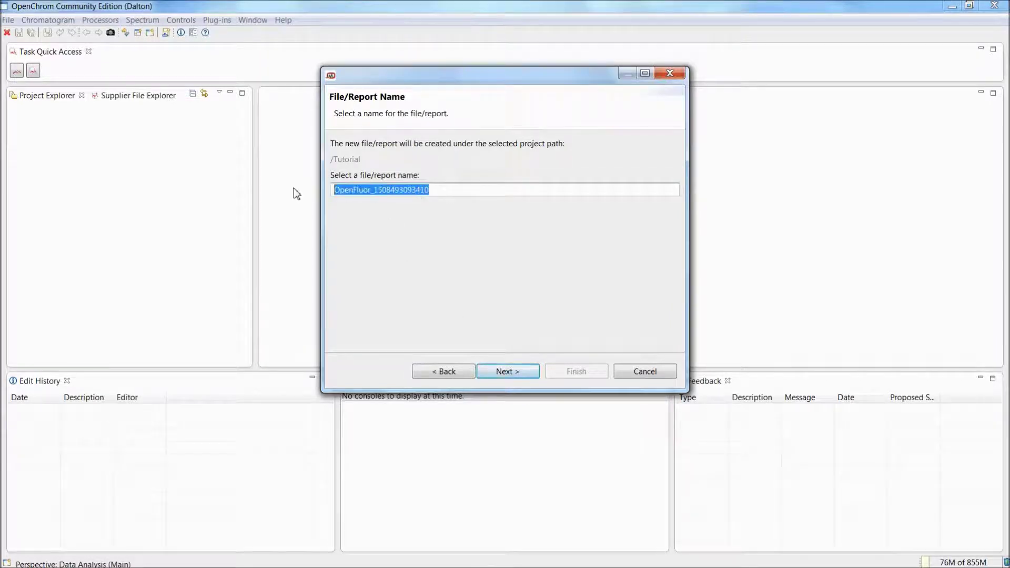
{"action": "type", "text": "Test1"}
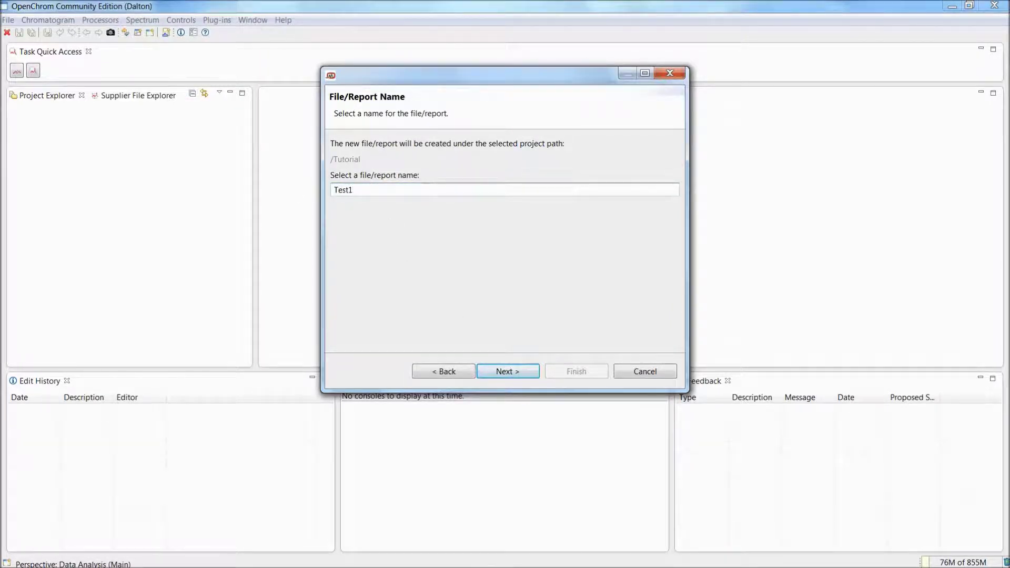
{"action": "left_click", "coordinate": [509, 372]}
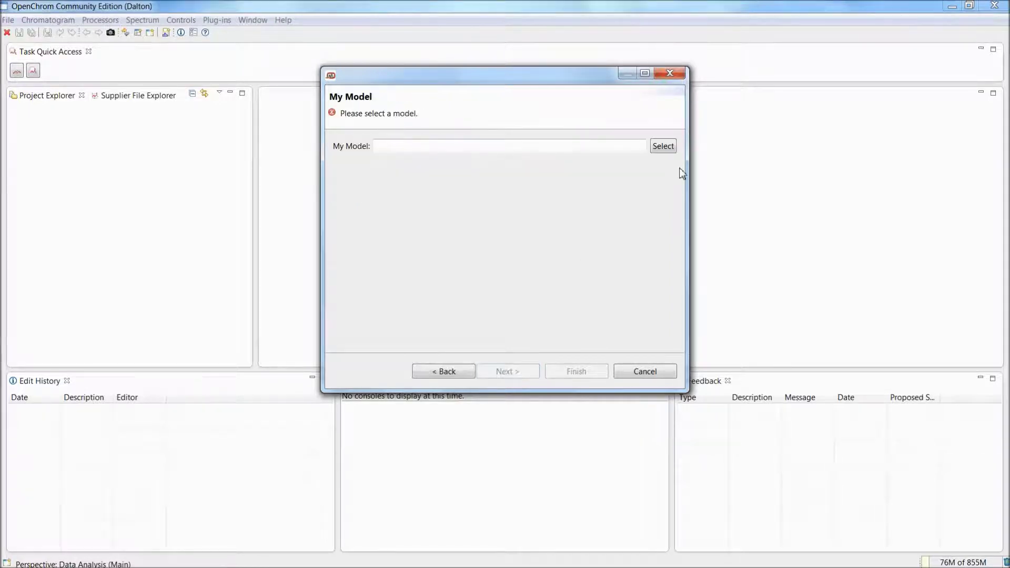
Step: Load Model4.txt from the Desktop as the model and finish the wizard to open Test1
{"action": "left_click", "coordinate": [664, 147]}
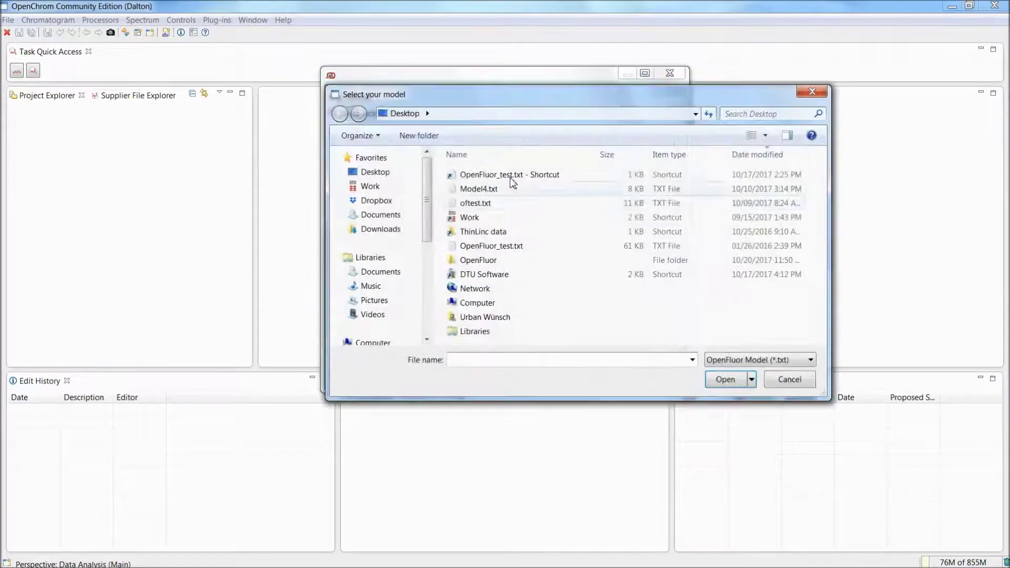
{"action": "left_click", "coordinate": [475, 189]}
{"action": "double_click", "coordinate": [475, 190]}
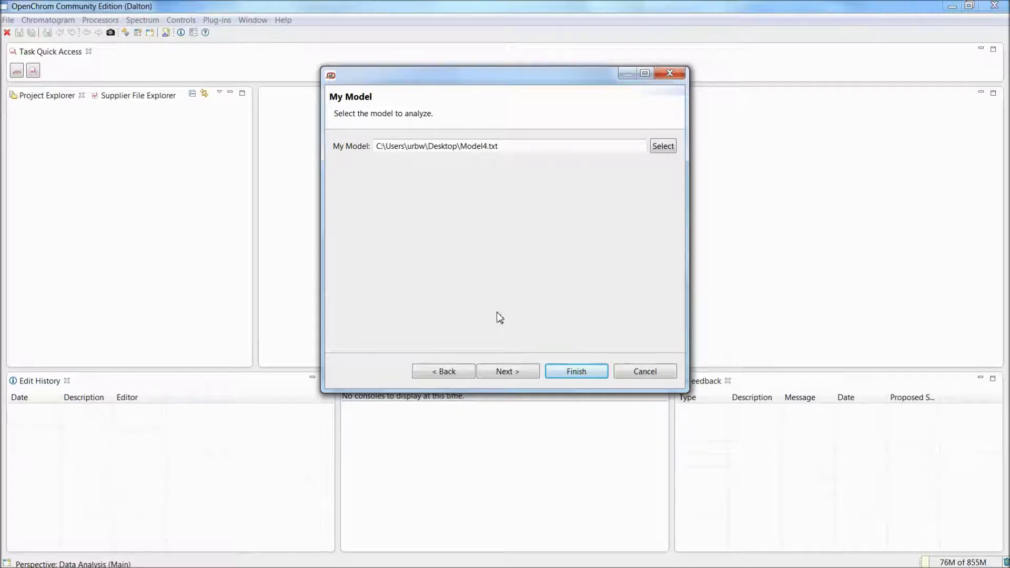
{"action": "left_click", "coordinate": [511, 371]}
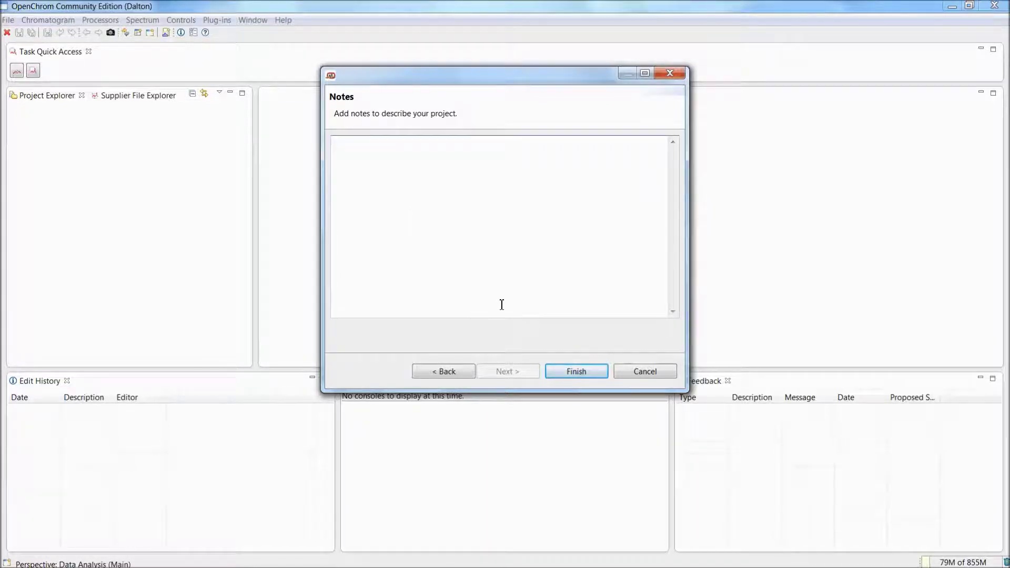
{"action": "left_click", "coordinate": [570, 374]}
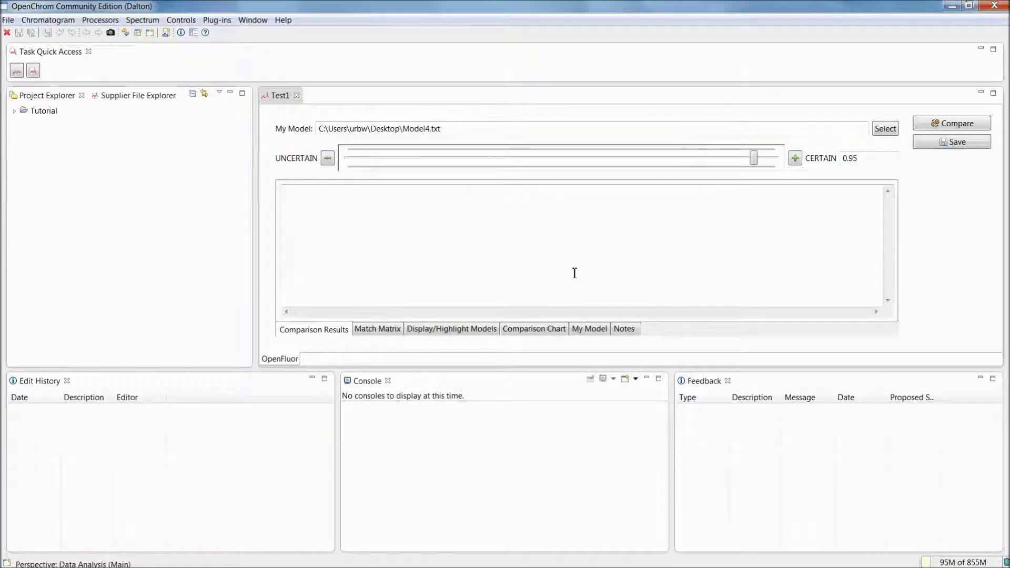
Step: Maximize the Test1 editor and drag the certainty threshold down toward 0.90
{"action": "left_click", "coordinate": [994, 94]}
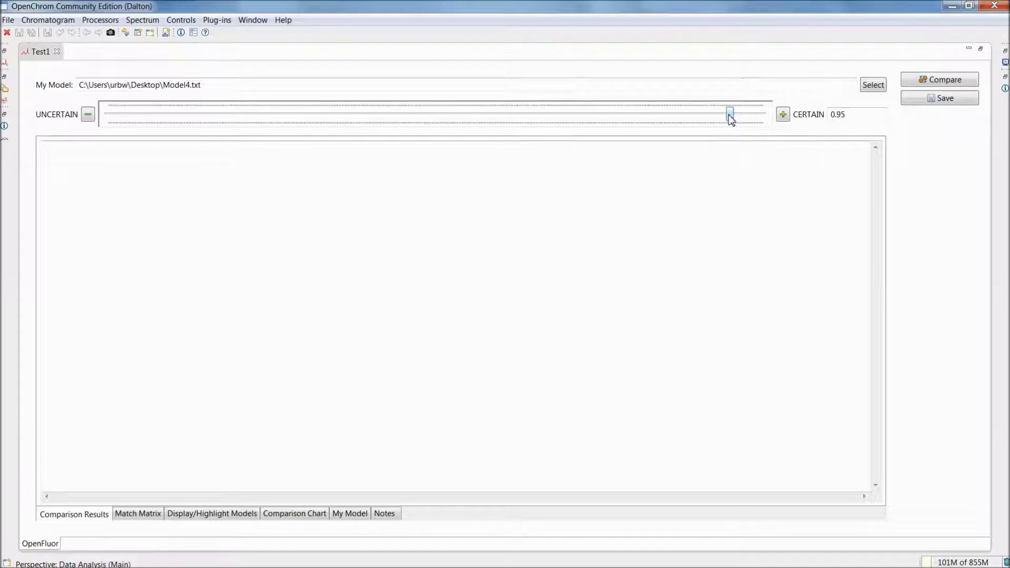
{"action": "left_click_drag", "start_coordinate": [730, 116], "coordinate": [696, 117]}
{"action": "left_click", "coordinate": [848, 116]}
Step: Enter a 0.97 certainty, run Compare, then dock and close the Feedback log
{"action": "type", "text": "7"}
{"action": "left_click", "coordinate": [944, 78]}
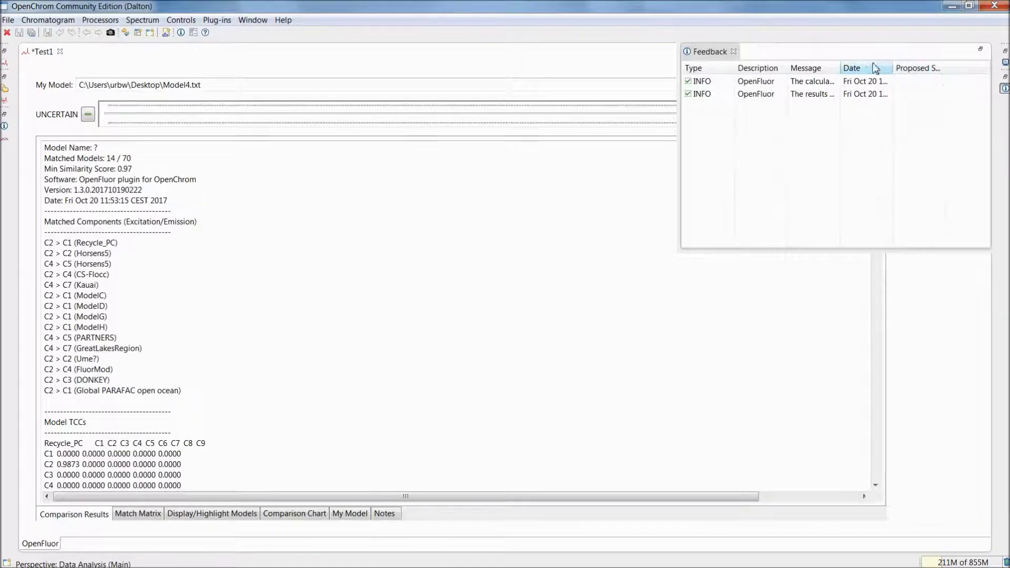
{"action": "left_click_drag", "start_coordinate": [837, 68], "coordinate": [931, 72]}
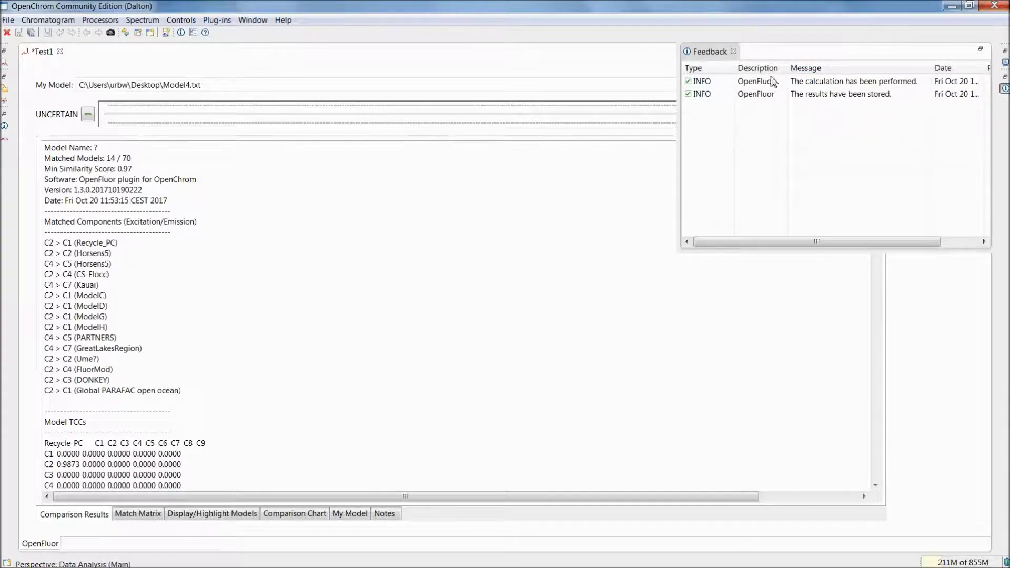
{"action": "double_click", "coordinate": [736, 54]}
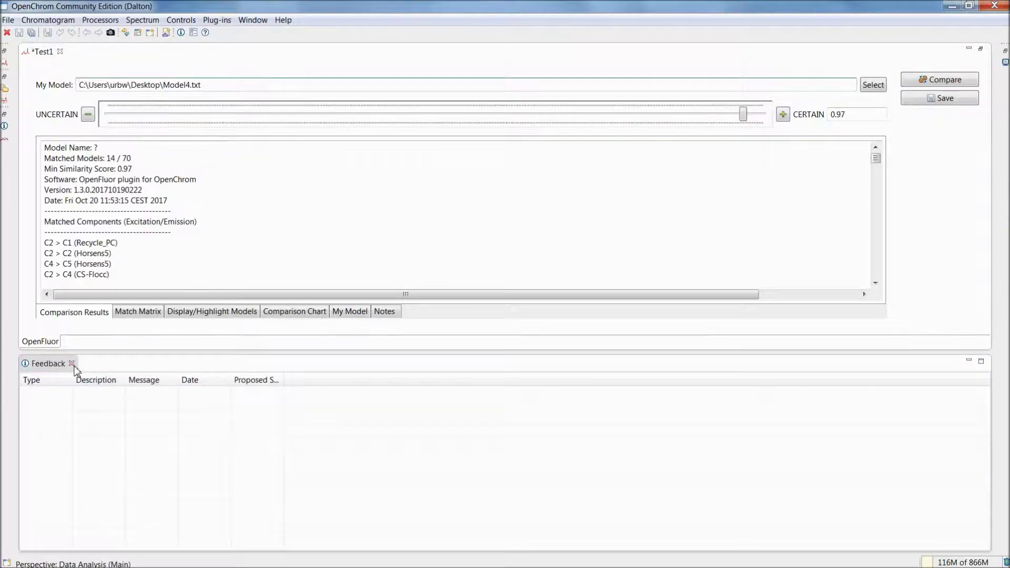
{"action": "left_click", "coordinate": [72, 365]}
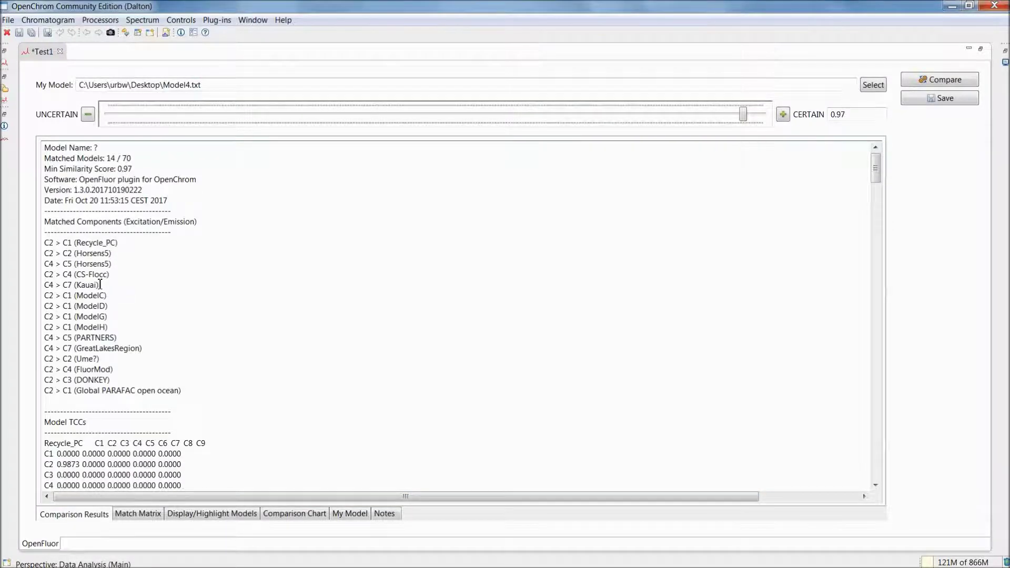
{"action": "key", "text": "ctrl+a"}
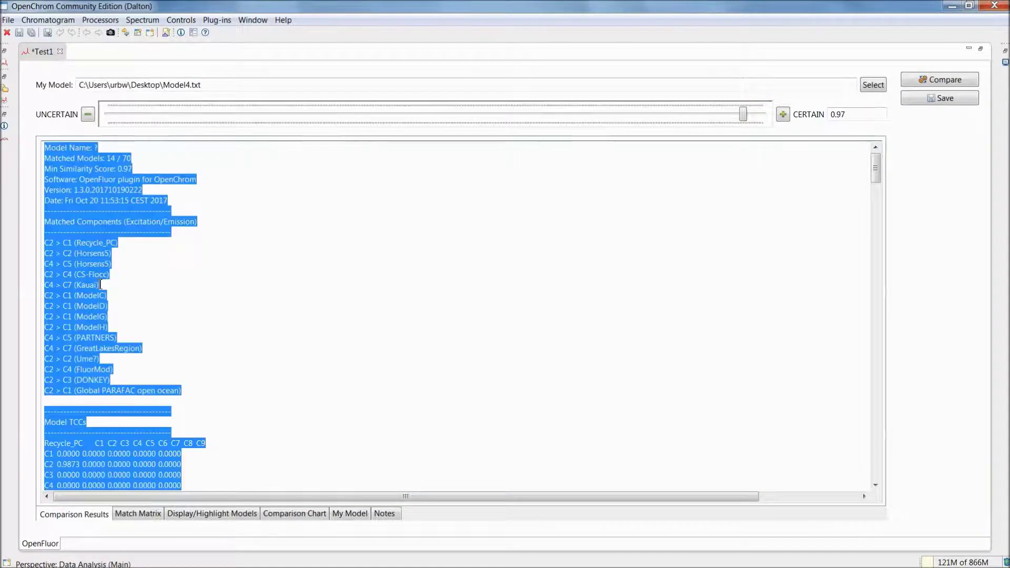
{"action": "right_click", "coordinate": [79, 274]}
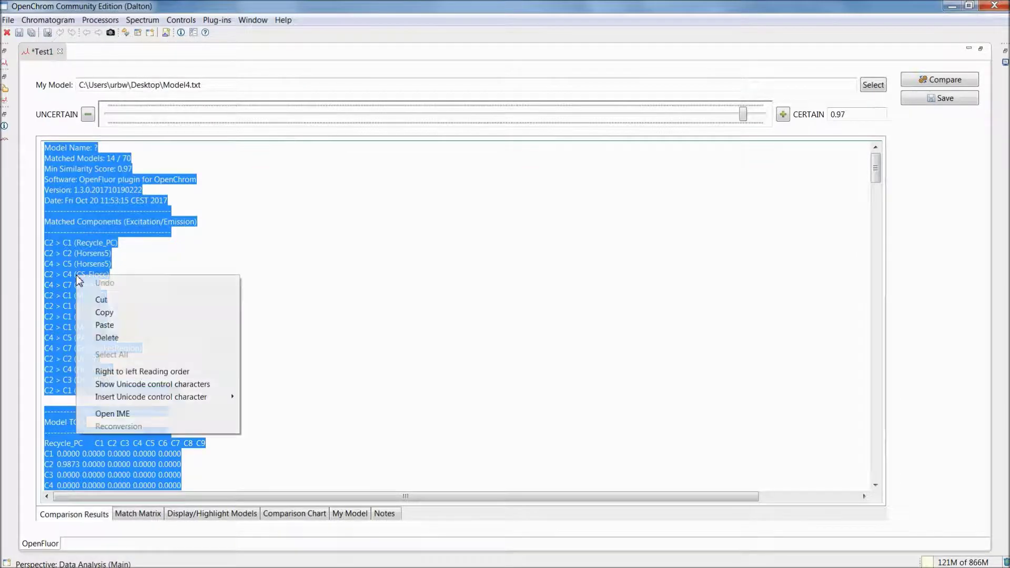
{"action": "left_click", "coordinate": [108, 243]}
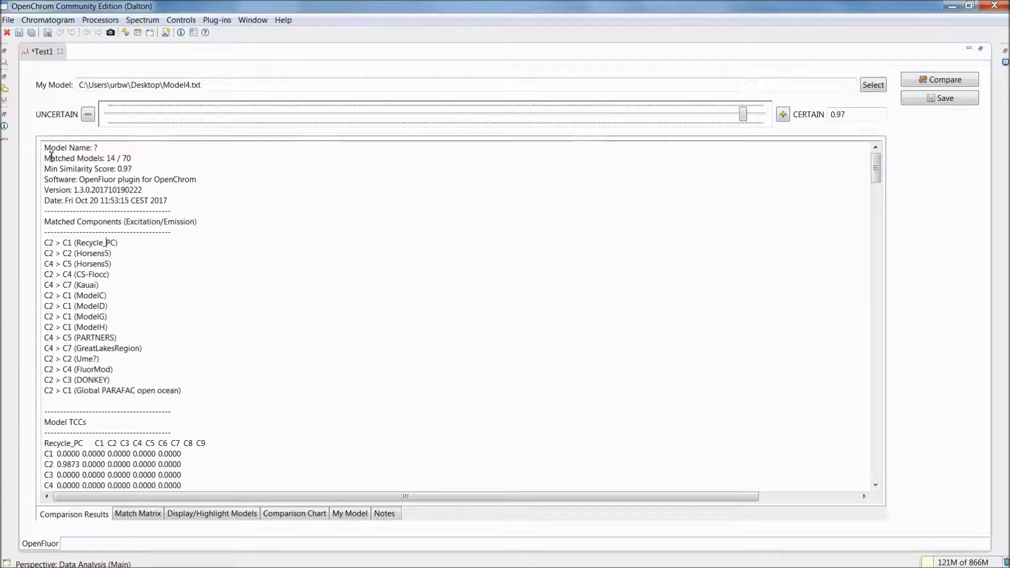
{"action": "left_click_drag", "start_coordinate": [51, 158], "coordinate": [150, 156]}
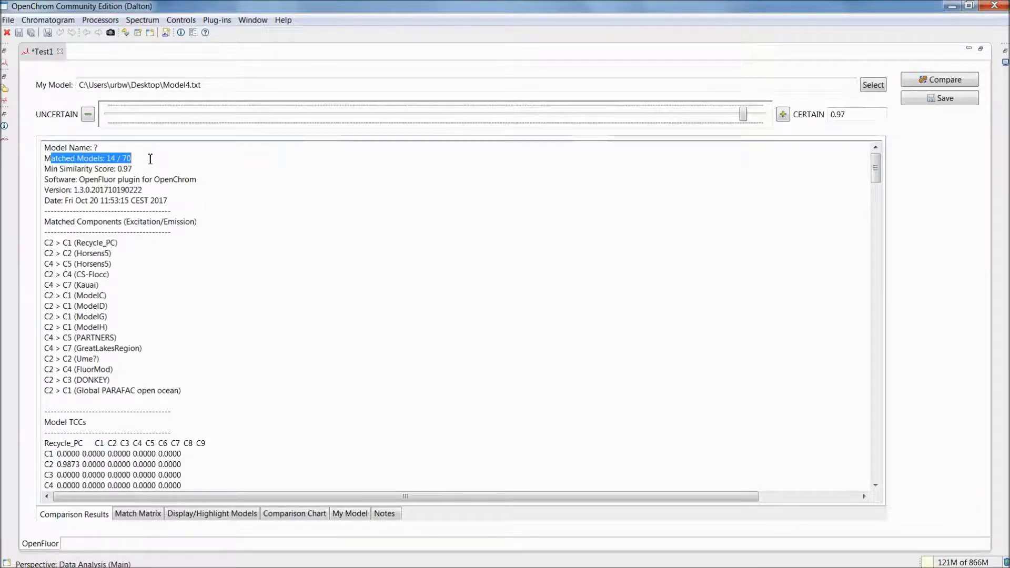
{"action": "left_click", "coordinate": [151, 168]}
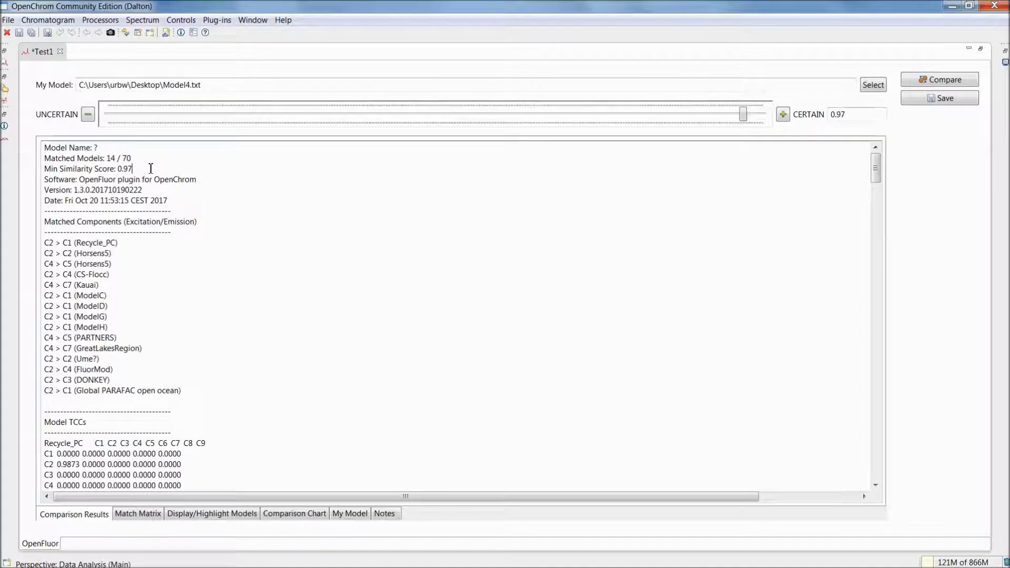
{"action": "left_click", "coordinate": [138, 200]}
Step: In the Model TCCs tables, highlight Recycle_PC, component C2, column C1 and the 0.9873 value
{"action": "left_click_drag", "start_coordinate": [878, 168], "coordinate": [884, 193]}
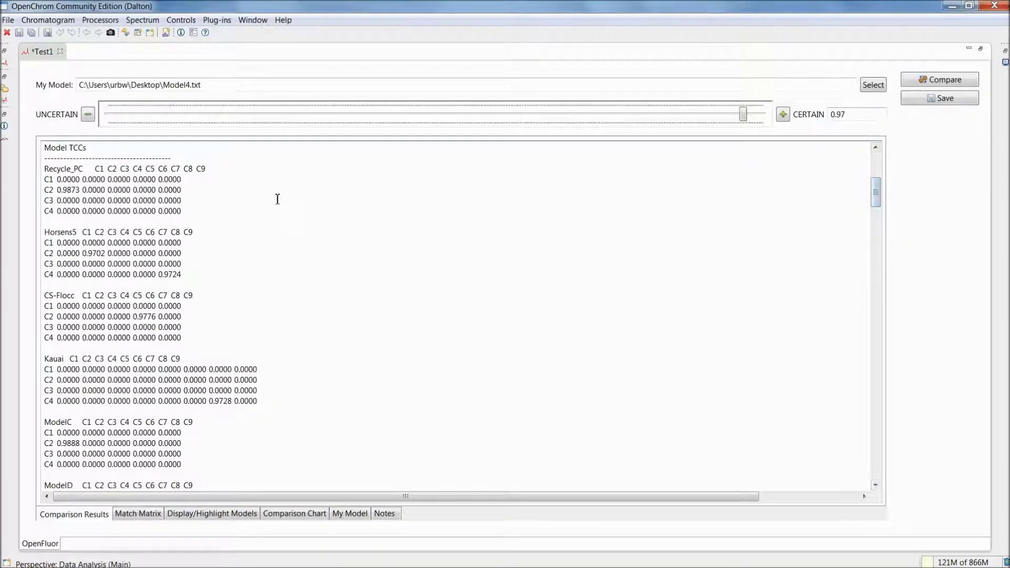
{"action": "left_click_drag", "start_coordinate": [86, 172], "coordinate": [42, 173]}
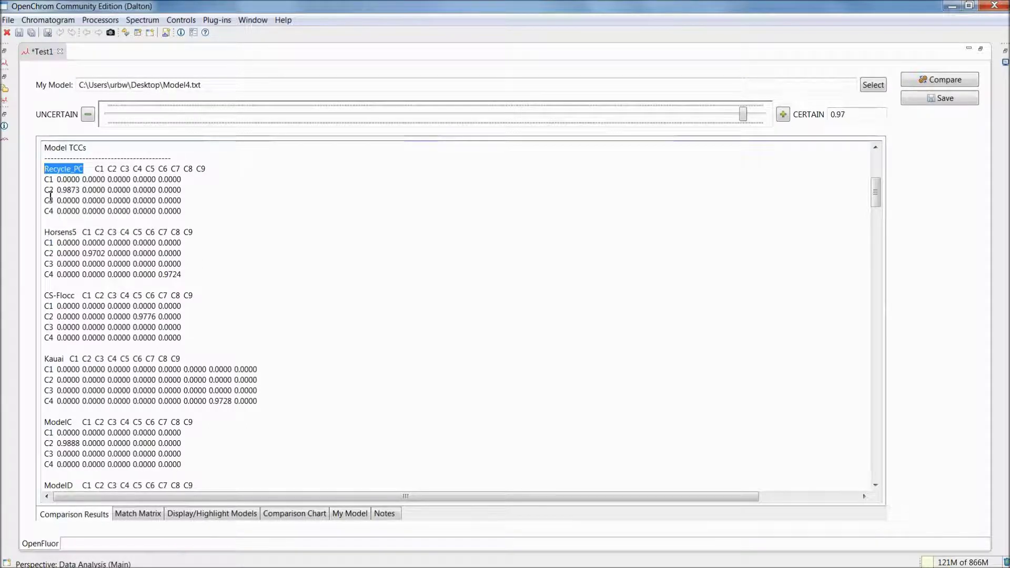
{"action": "left_click_drag", "start_coordinate": [49, 190], "coordinate": [45, 191]}
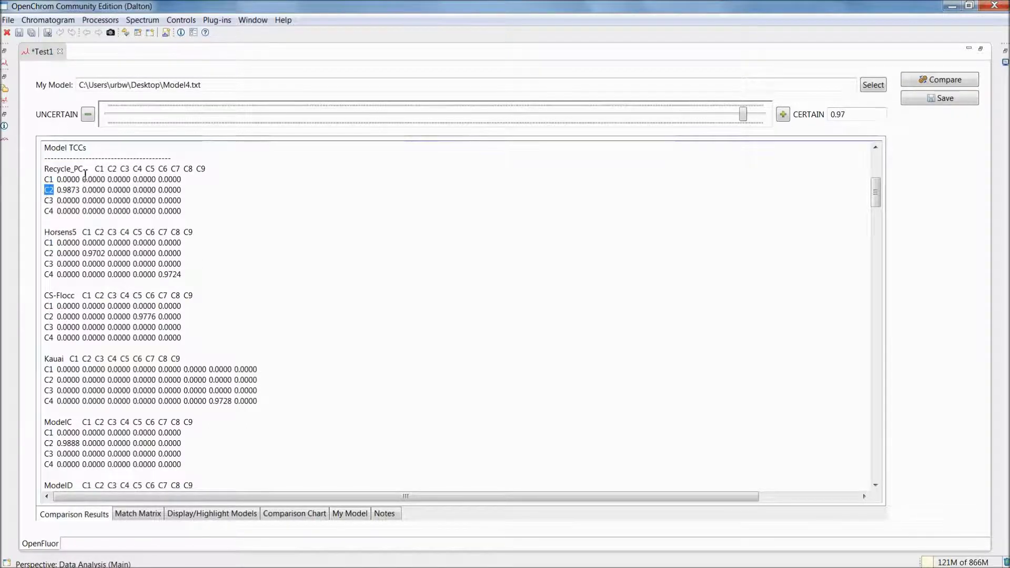
{"action": "left_click_drag", "start_coordinate": [96, 169], "coordinate": [106, 170]}
{"action": "left_click_drag", "start_coordinate": [72, 192], "coordinate": [59, 192]}
{"action": "left_click", "coordinate": [144, 513]}
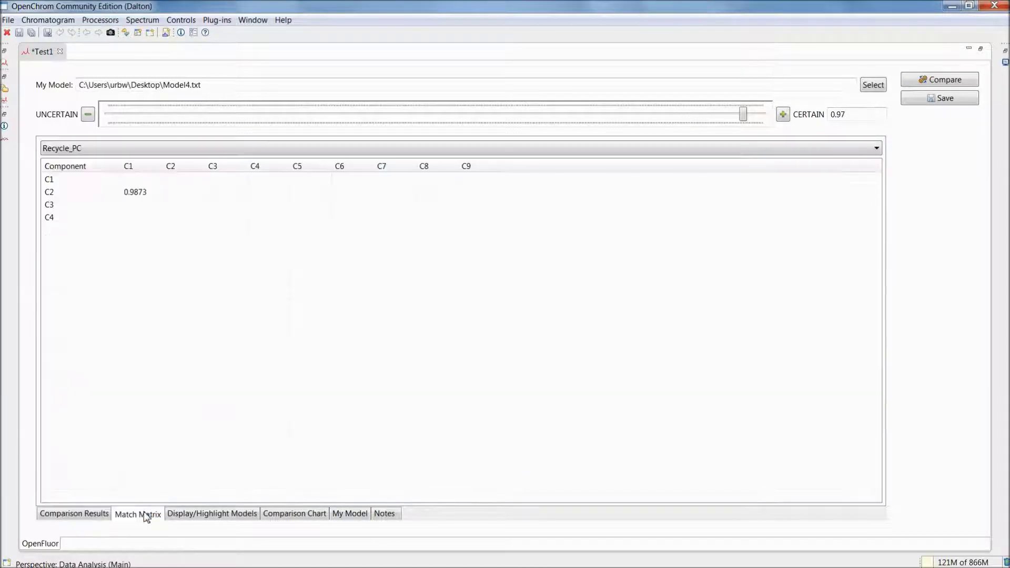
Step: Keep Recycle_PC as the compared model in the Match Matrix and select row C2
{"action": "left_click", "coordinate": [174, 149]}
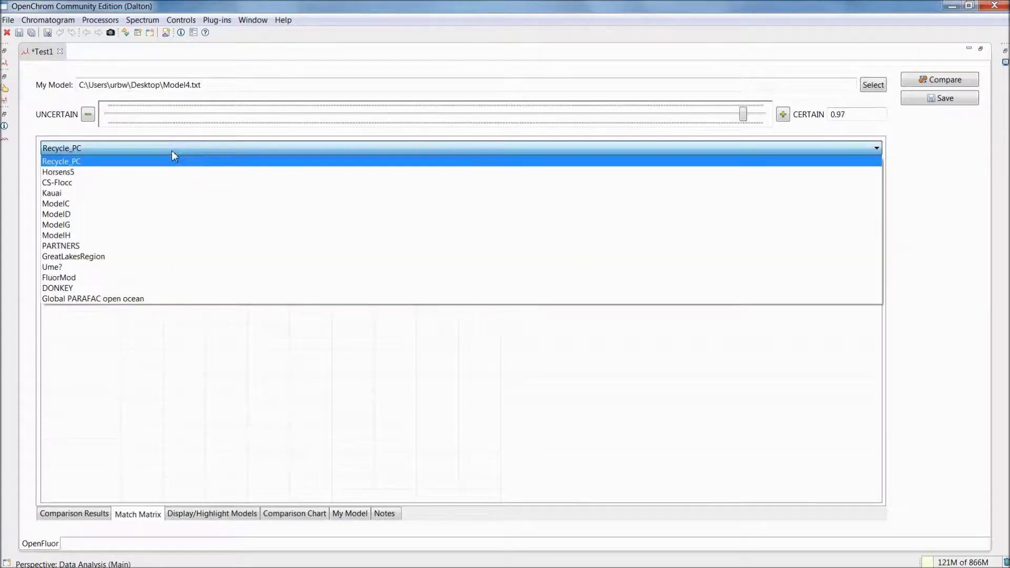
{"action": "left_click", "coordinate": [169, 150]}
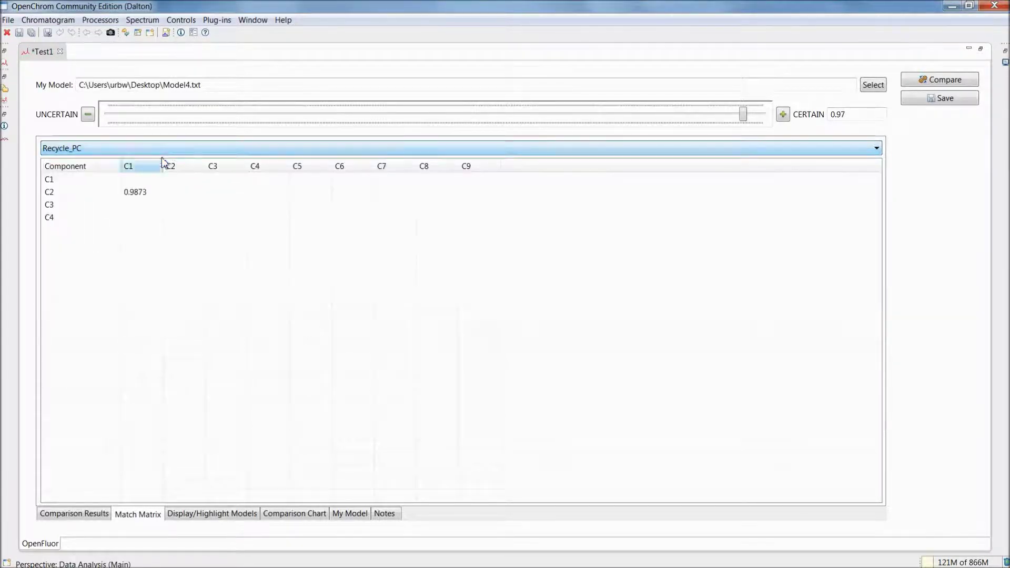
{"action": "left_click", "coordinate": [82, 197]}
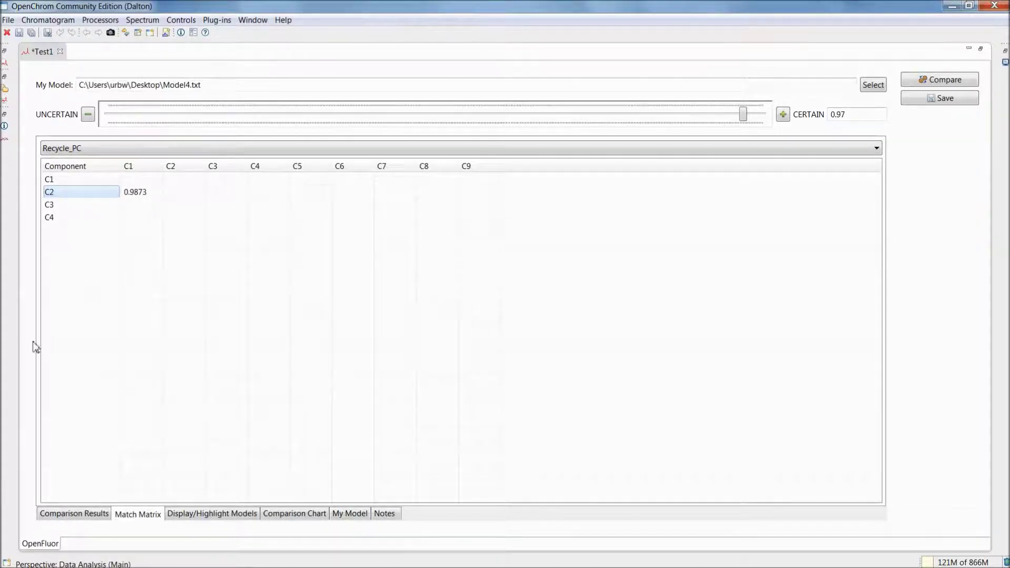
Step: Review Recycle_PC's Model Metadata in Comparison Results, then scroll back to the top
{"action": "left_click", "coordinate": [88, 513]}
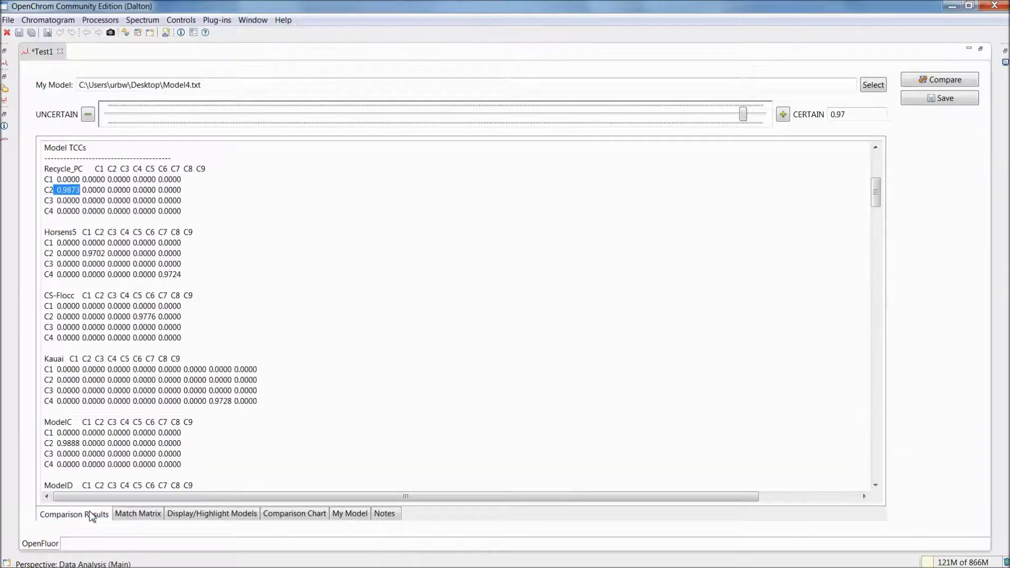
{"action": "left_click_drag", "start_coordinate": [83, 169], "coordinate": [45, 168]}
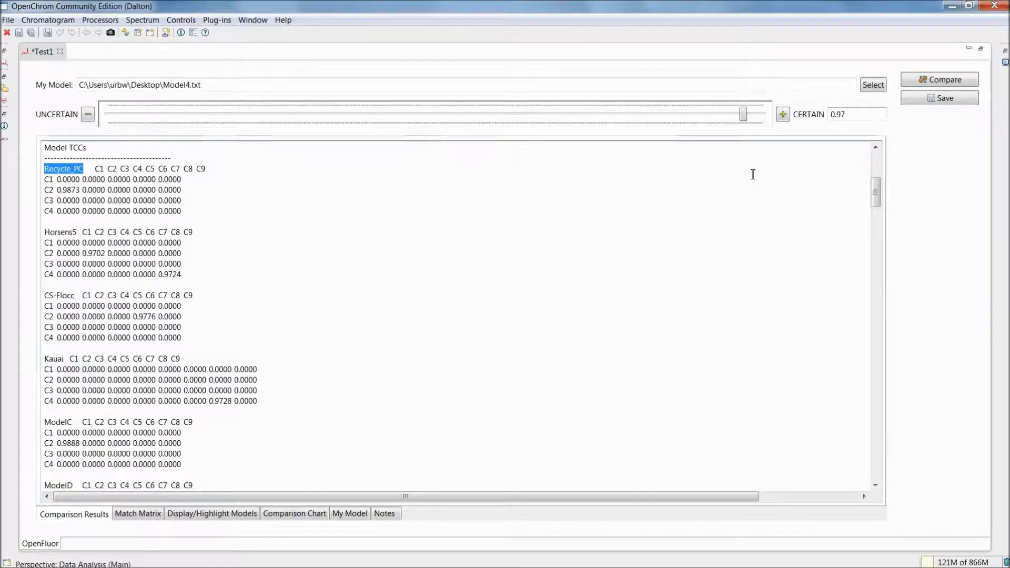
{"action": "left_click_drag", "start_coordinate": [881, 195], "coordinate": [889, 272]}
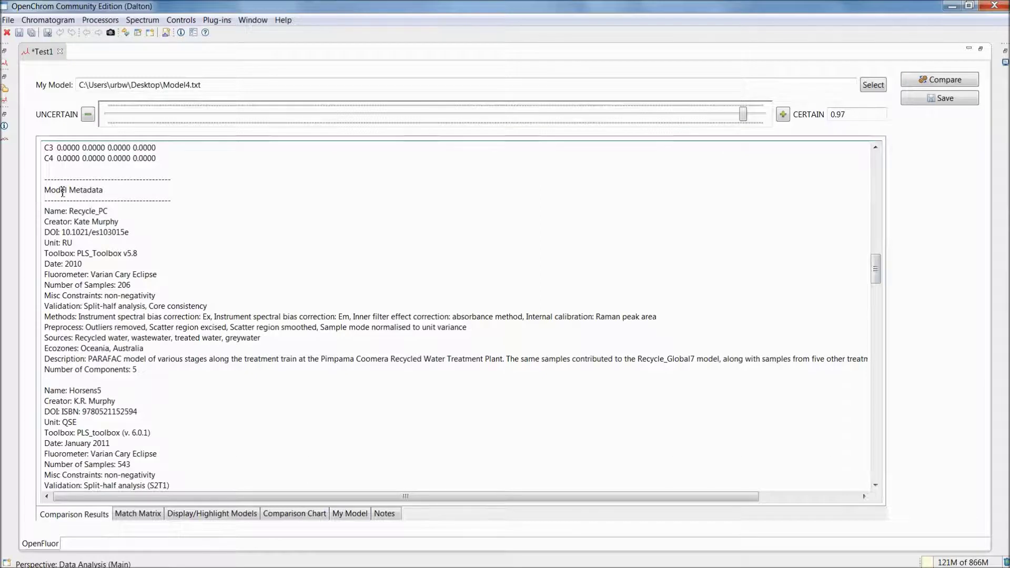
{"action": "left_click_drag", "start_coordinate": [69, 211], "coordinate": [140, 230]}
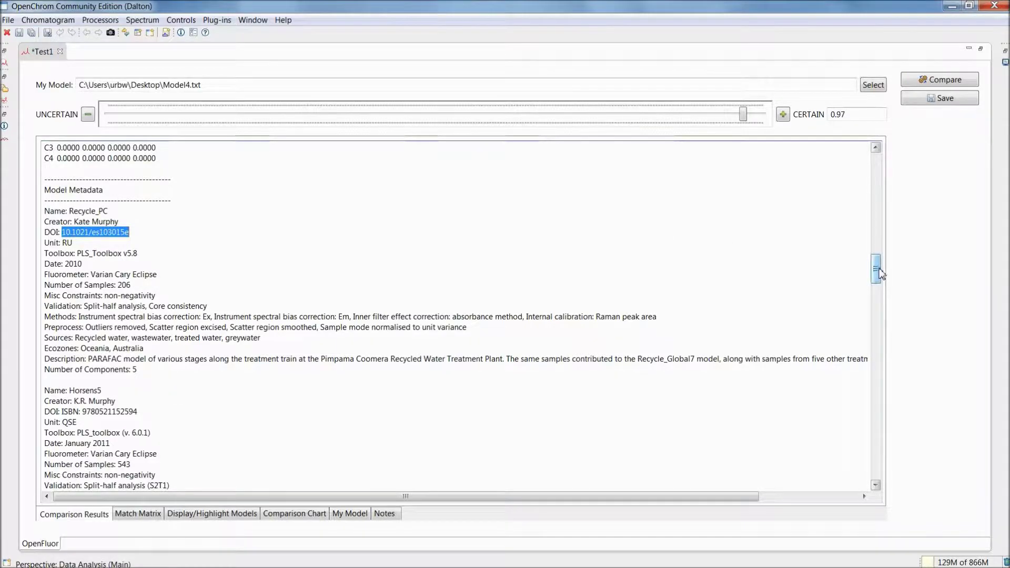
{"action": "left_click_drag", "start_coordinate": [876, 269], "coordinate": [883, 158]}
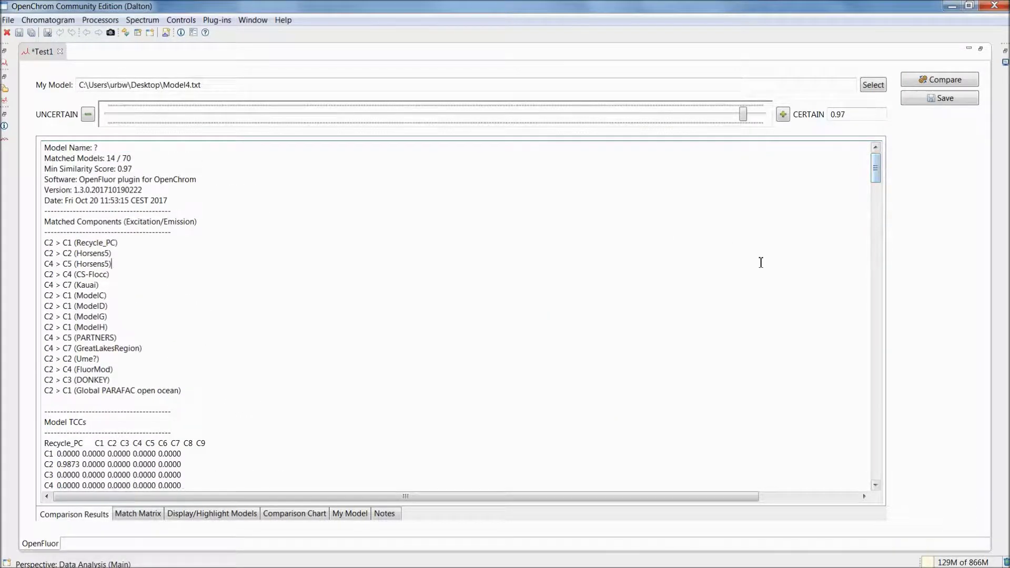
Step: Show the Comparison Chart for C1 and set Width Highlight My Model to 3 in the OpenFluor settings
{"action": "left_click", "coordinate": [284, 515]}
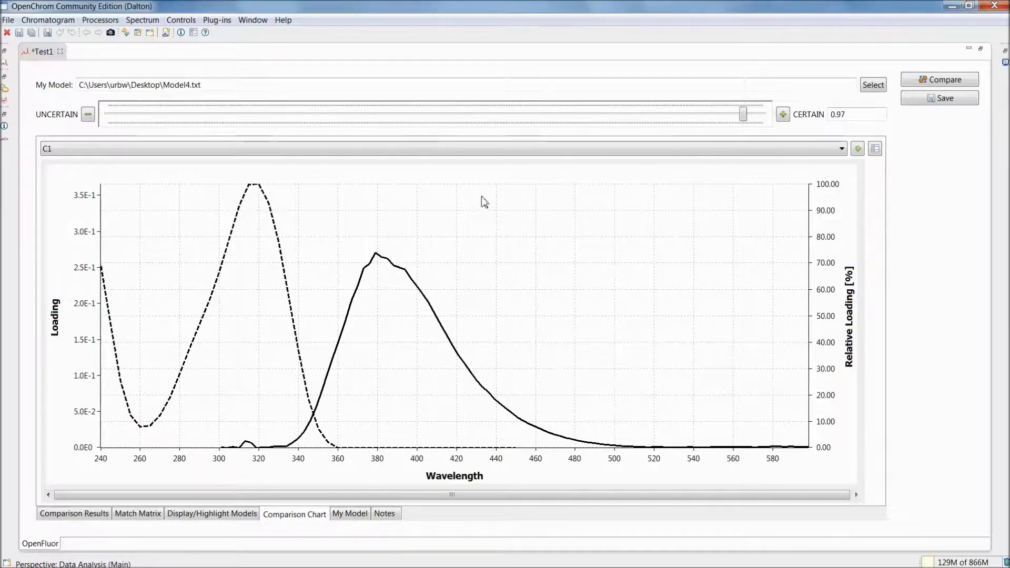
{"action": "left_click", "coordinate": [875, 150]}
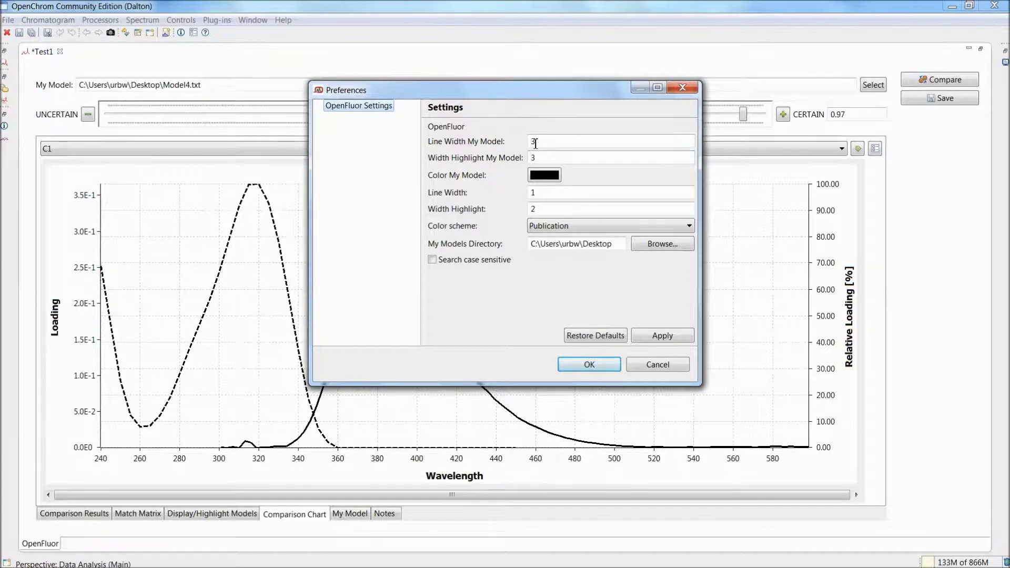
{"action": "double_click", "coordinate": [533, 157]}
{"action": "type", "text": "3"}
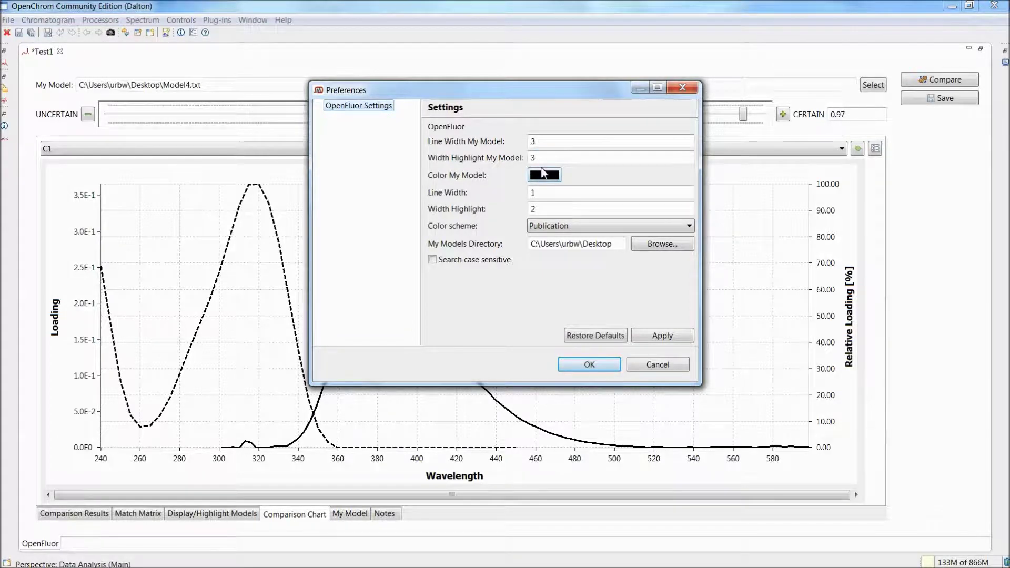
{"action": "left_click", "coordinate": [585, 369]}
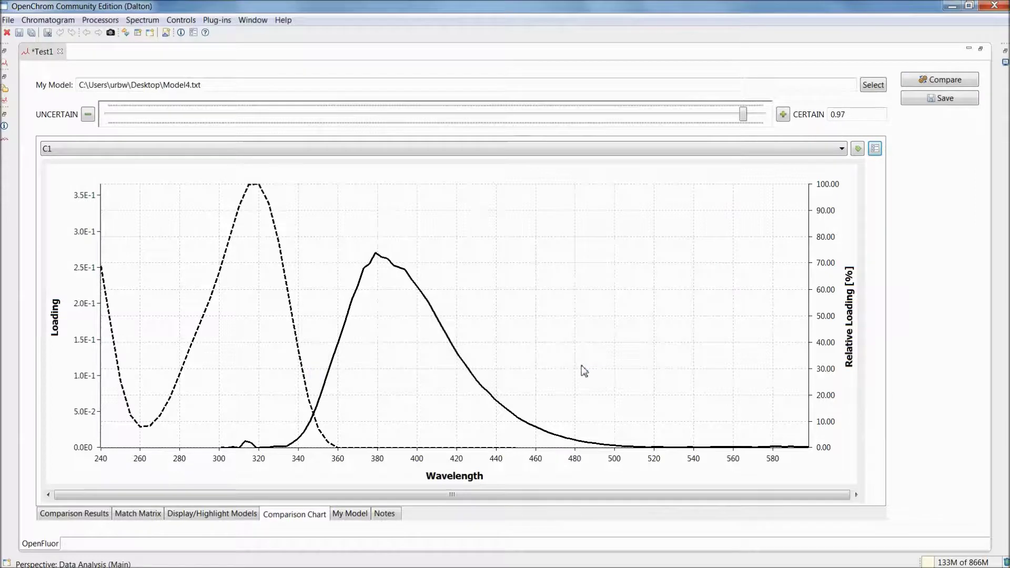
{"action": "left_click", "coordinate": [358, 151]}
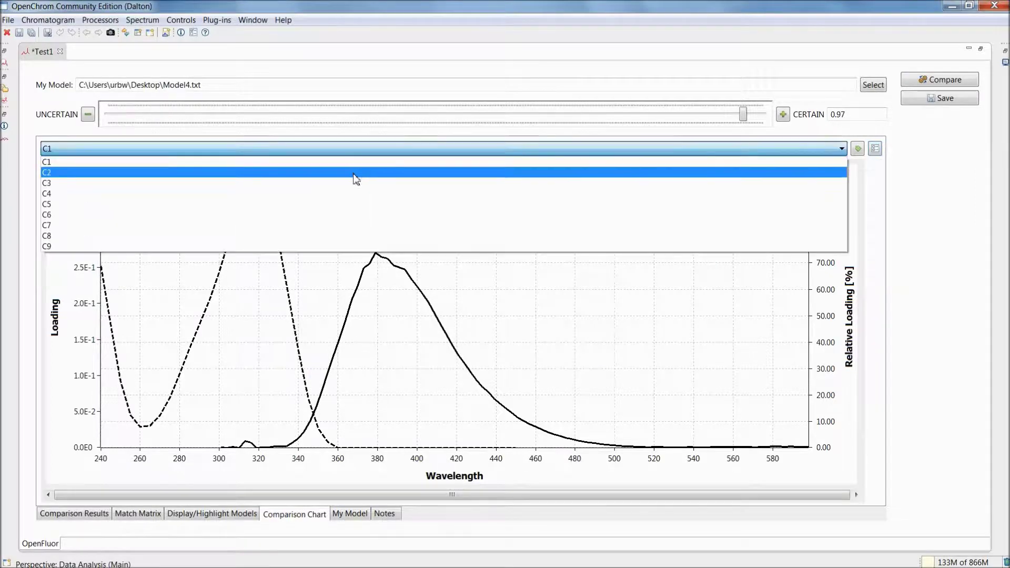
Step: Chart component C4, highlight the green C7 (Kauai) curve, and view the Display/Highlight Models table
{"action": "left_click", "coordinate": [355, 194]}
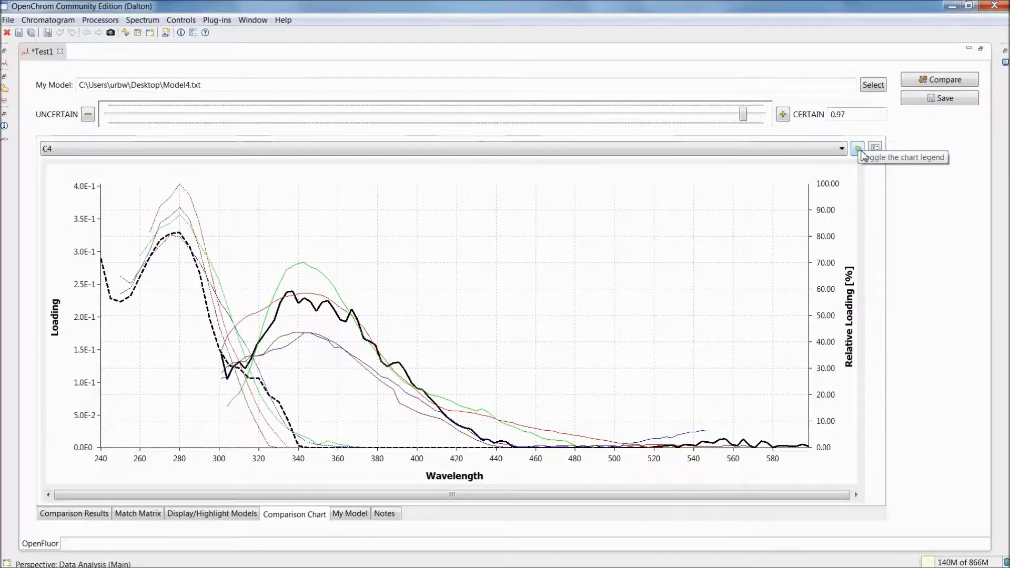
{"action": "left_click", "coordinate": [858, 150]}
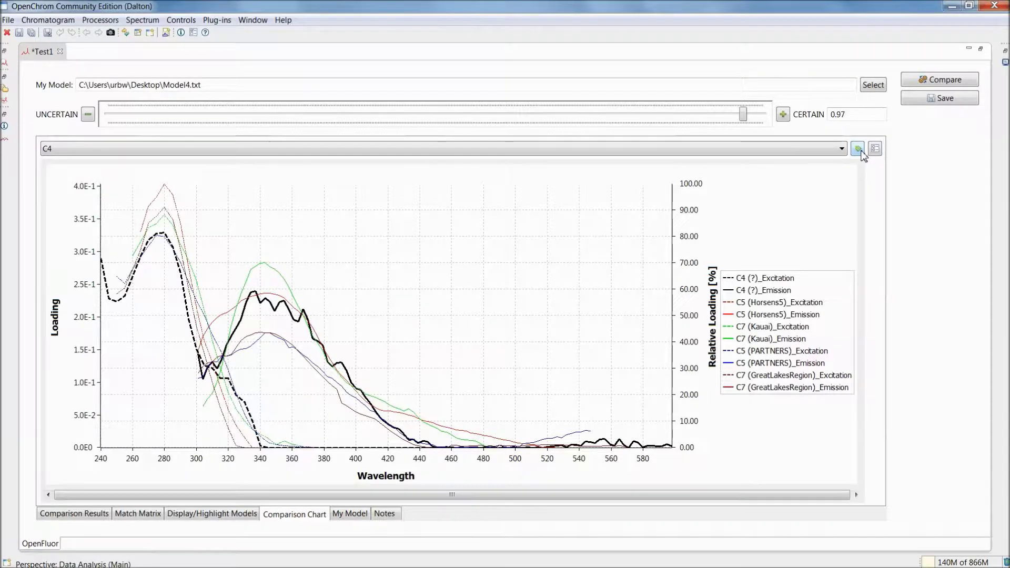
{"action": "left_click", "coordinate": [862, 151]}
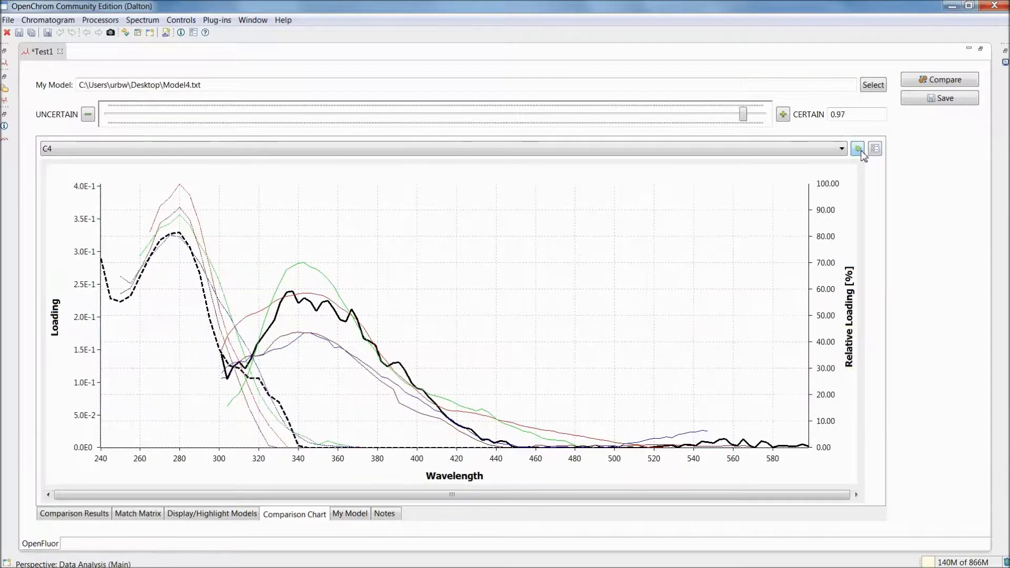
{"action": "left_click", "coordinate": [318, 273]}
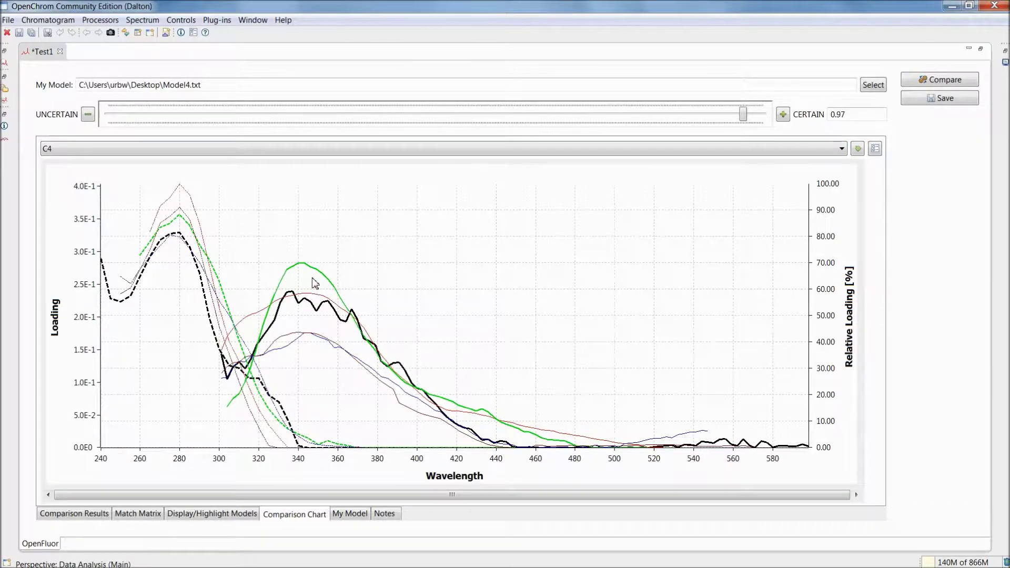
{"action": "left_click", "coordinate": [213, 515]}
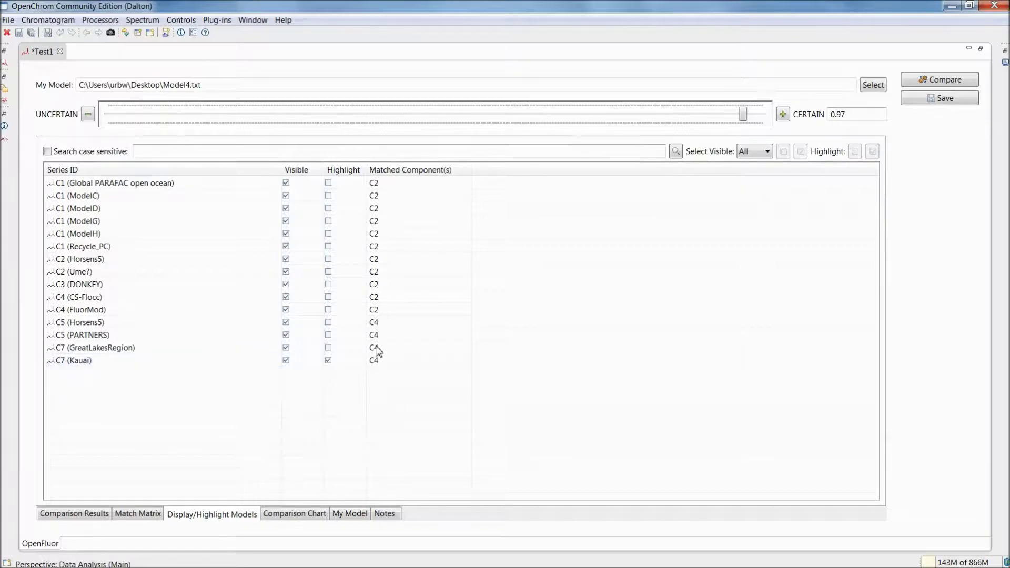
Step: Read the Comparison Results report, then return to the C4 Comparison Chart
{"action": "left_click", "coordinate": [87, 516]}
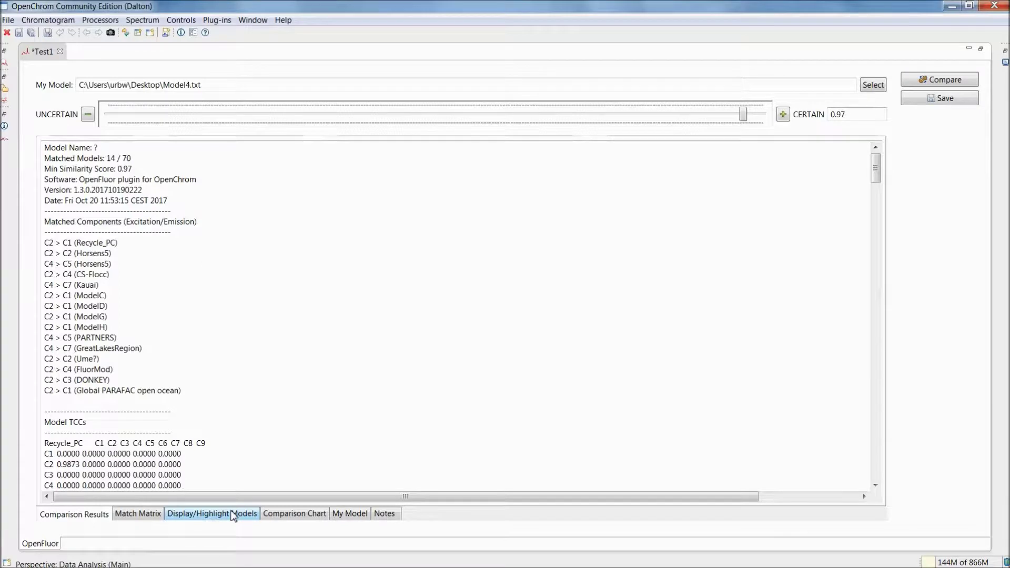
{"action": "left_click", "coordinate": [305, 514]}
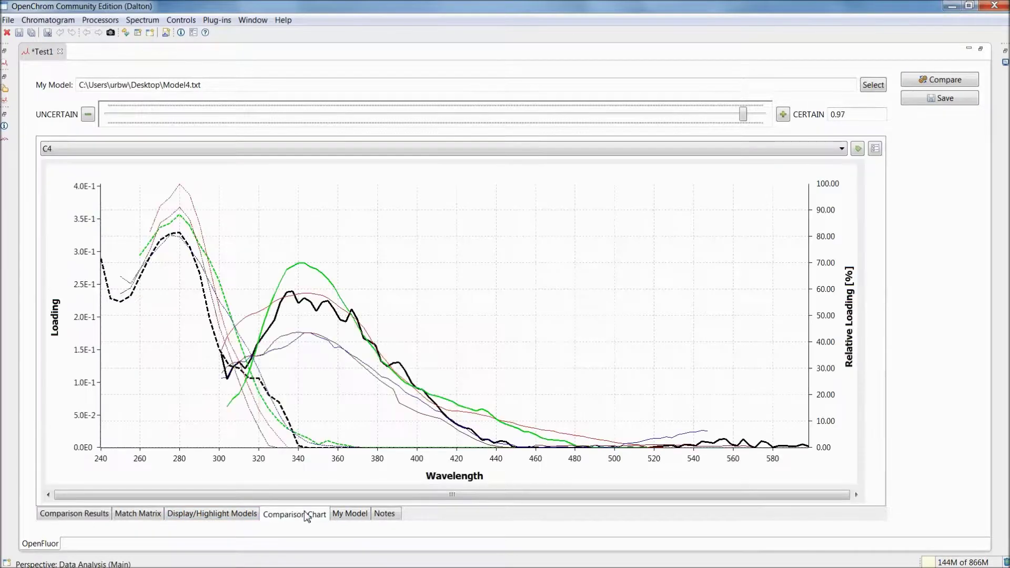
Step: Unhighlight the Kauai curve, show the legend, check the series table, and refresh the C4 chart
{"action": "left_click", "coordinate": [332, 287]}
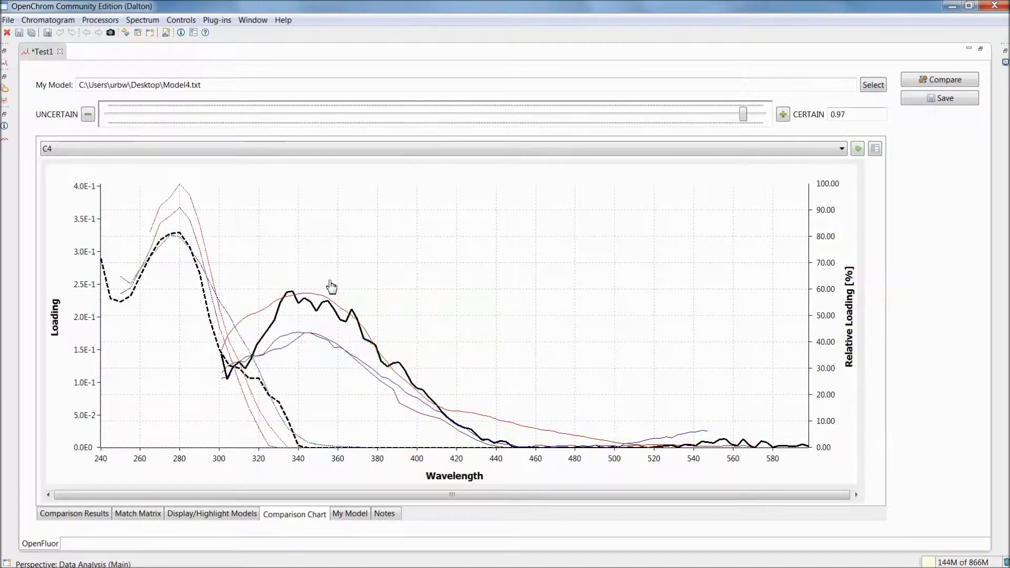
{"action": "left_click", "coordinate": [858, 148]}
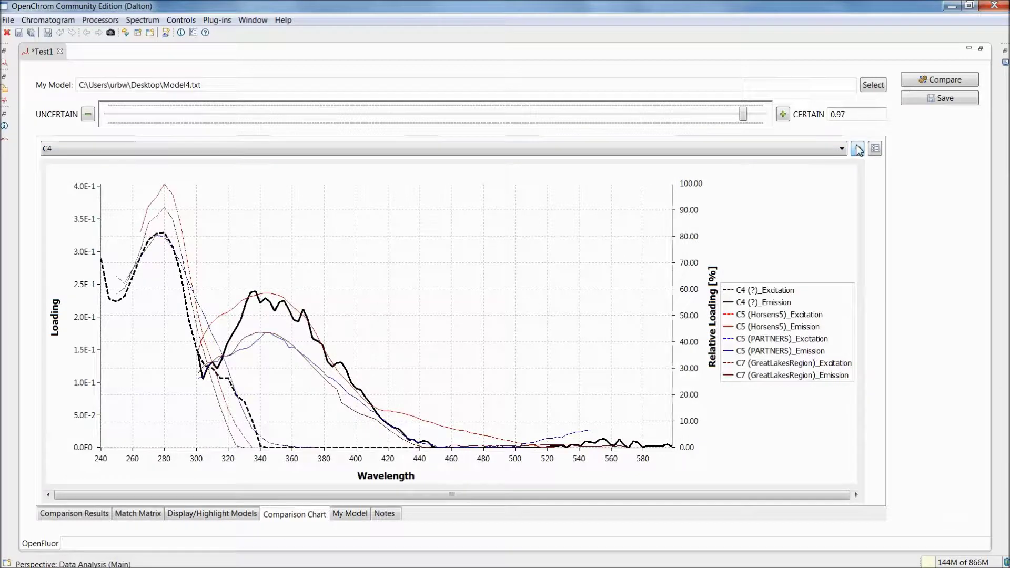
{"action": "left_click", "coordinate": [230, 516]}
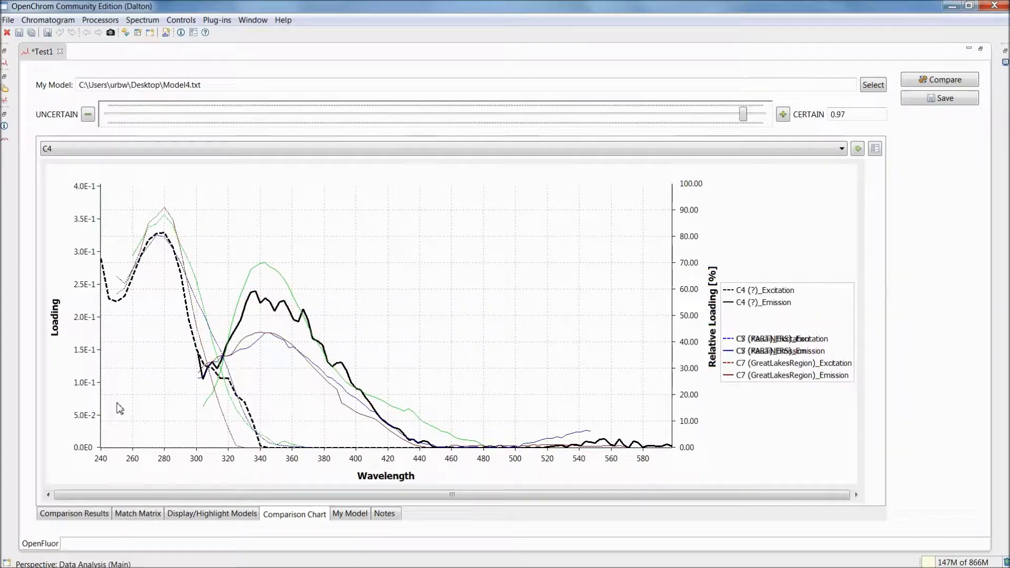
{"action": "left_click", "coordinate": [212, 515]}
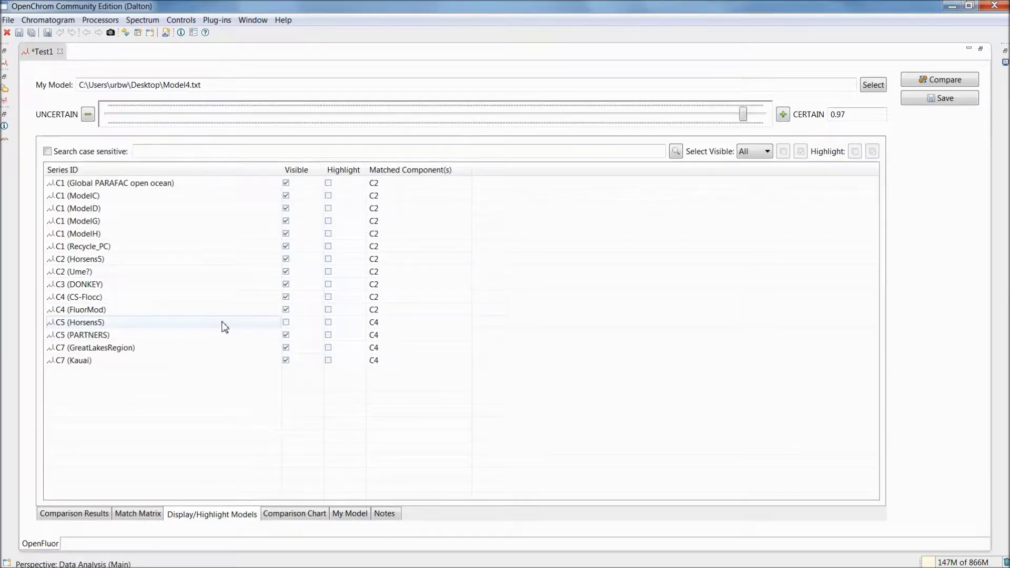
{"action": "left_click", "coordinate": [306, 519]}
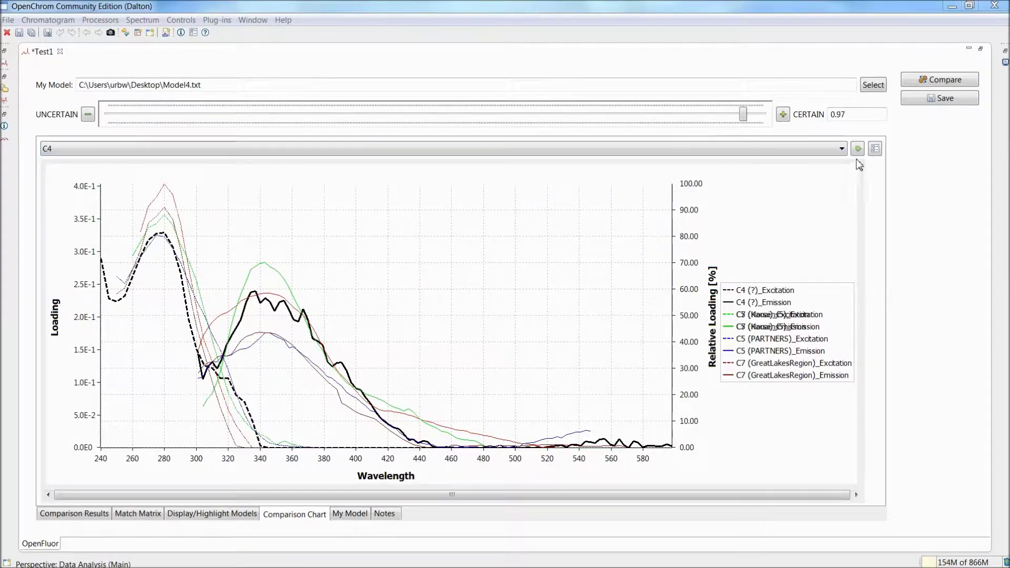
{"action": "left_click", "coordinate": [861, 150]}
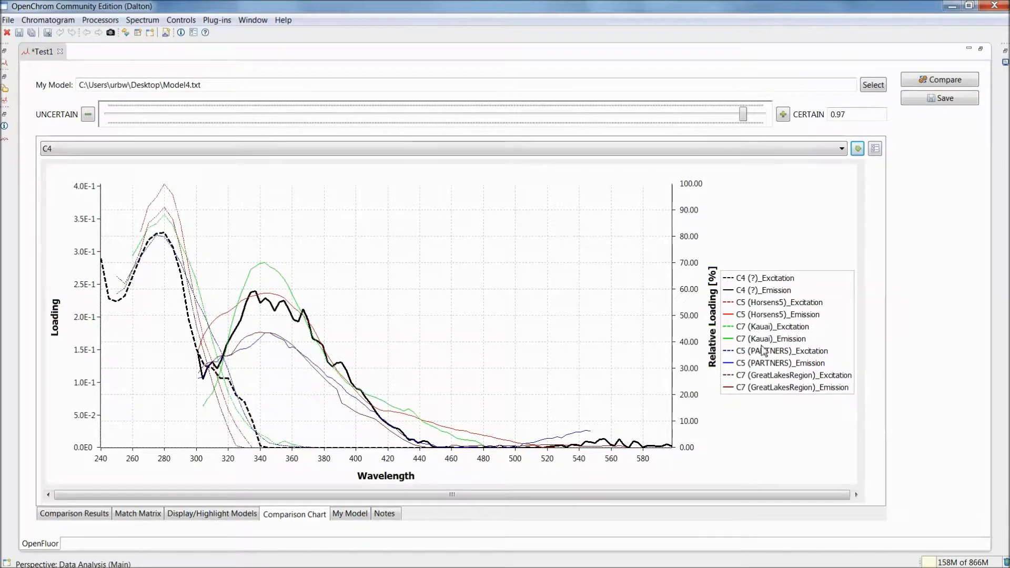
{"action": "right_click", "coordinate": [390, 260]}
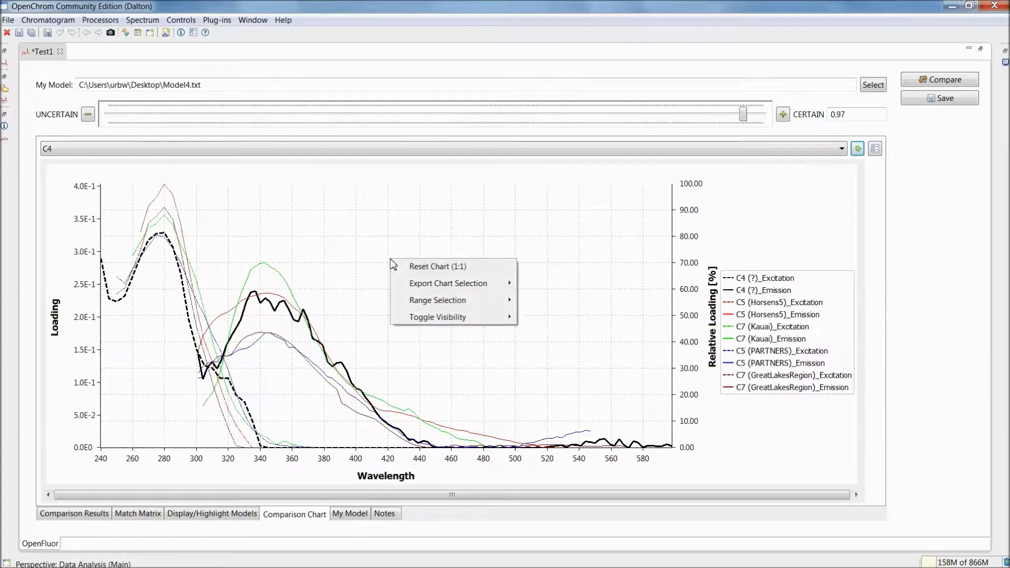
{"action": "mouse_move", "coordinate": [423, 287]}
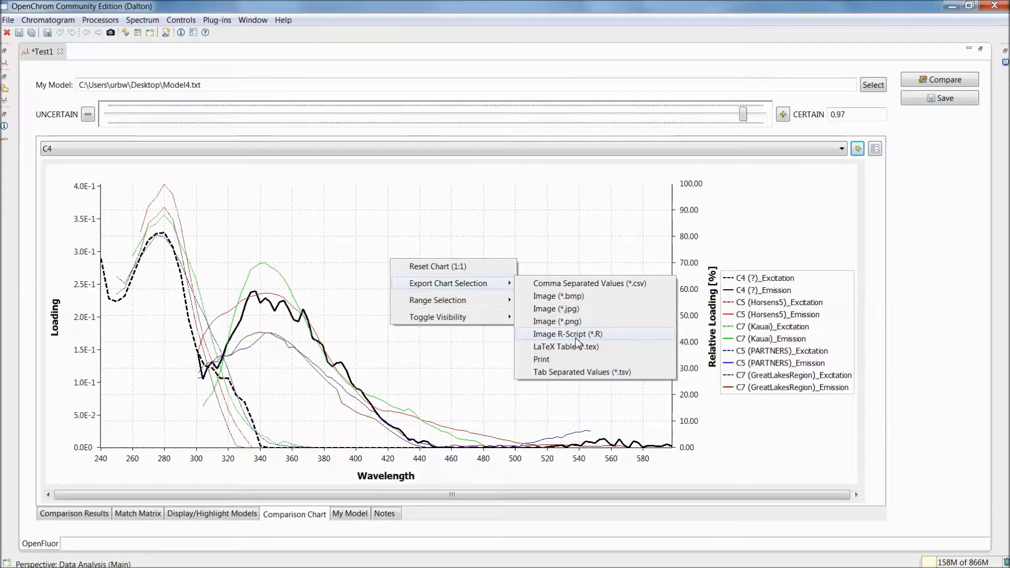
{"action": "left_click", "coordinate": [396, 463]}
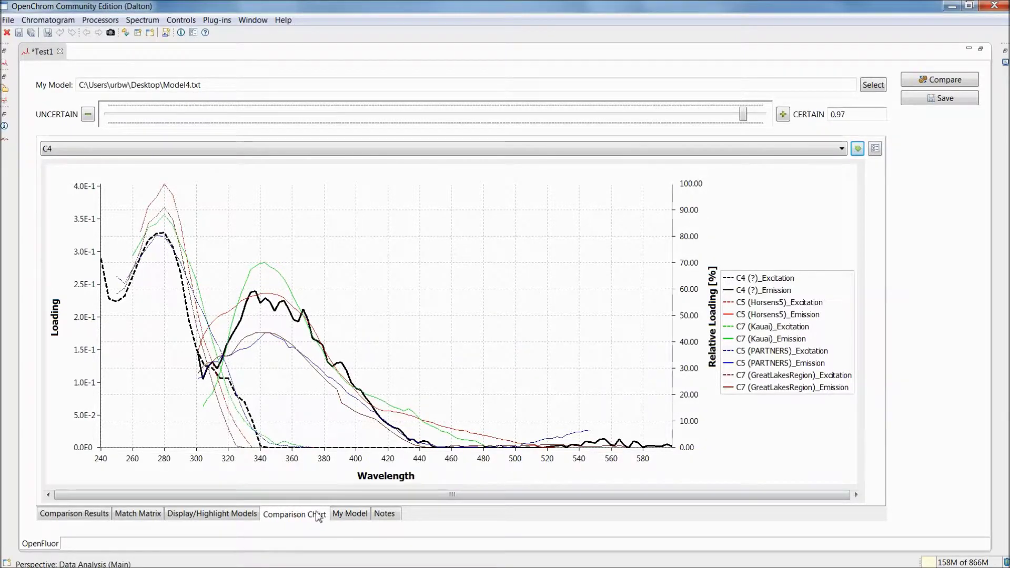
Step: View Model4's metadata and its excitation and emission loading tables on the My Model tab
{"action": "left_click", "coordinate": [349, 516]}
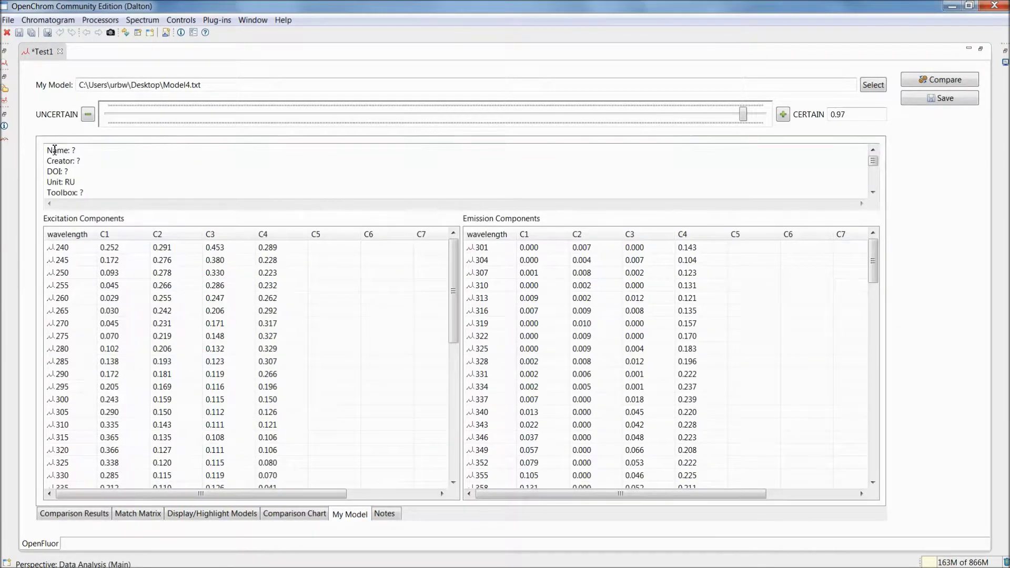
{"action": "left_click_drag", "start_coordinate": [48, 150], "coordinate": [80, 151]}
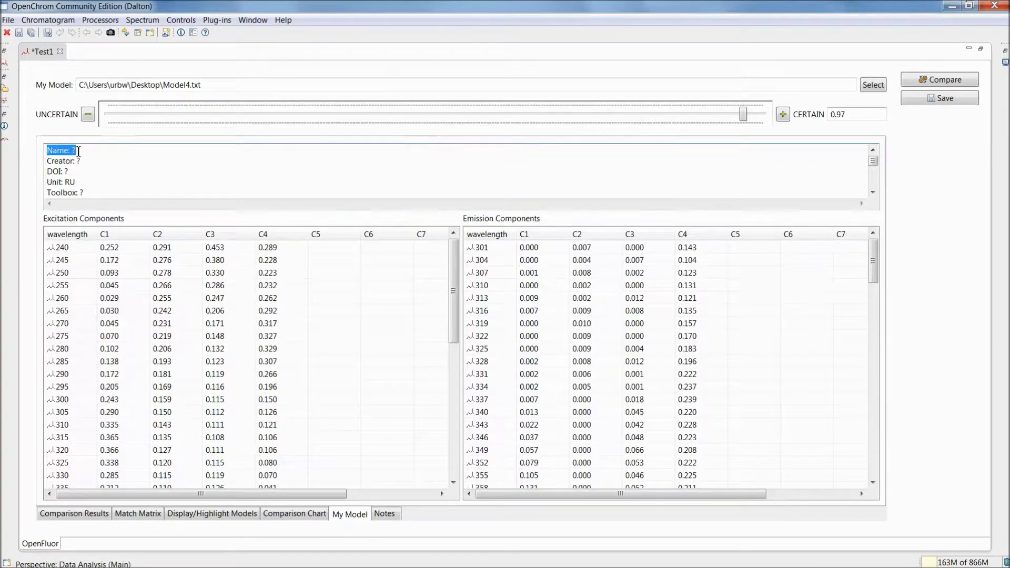
{"action": "left_click", "coordinate": [87, 151]}
{"action": "left_click", "coordinate": [87, 160]}
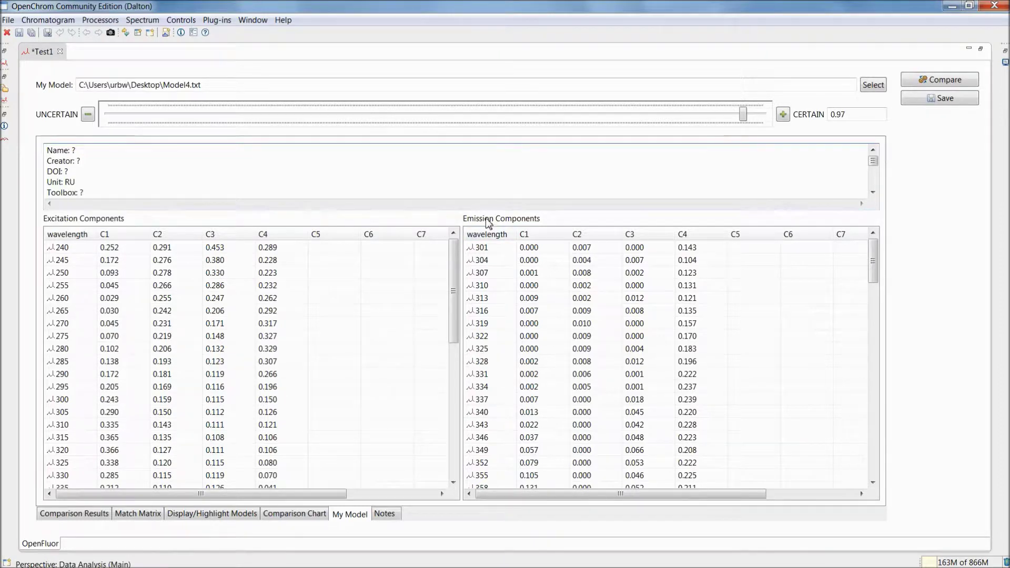
{"action": "left_click", "coordinate": [390, 514]}
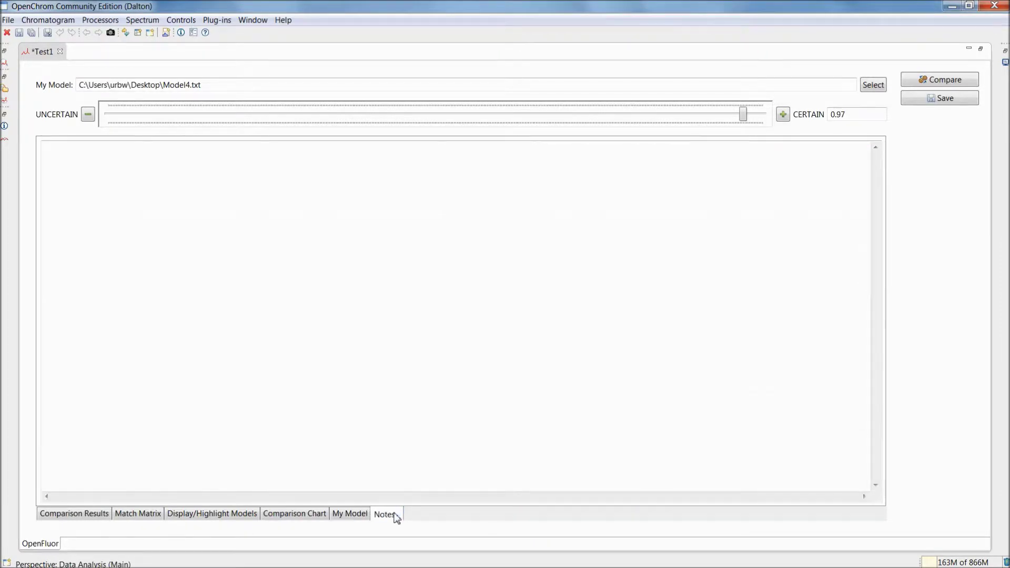
Step: Place the cursor in the empty Notes text area, then bring up the File menu
{"action": "left_click", "coordinate": [298, 290]}
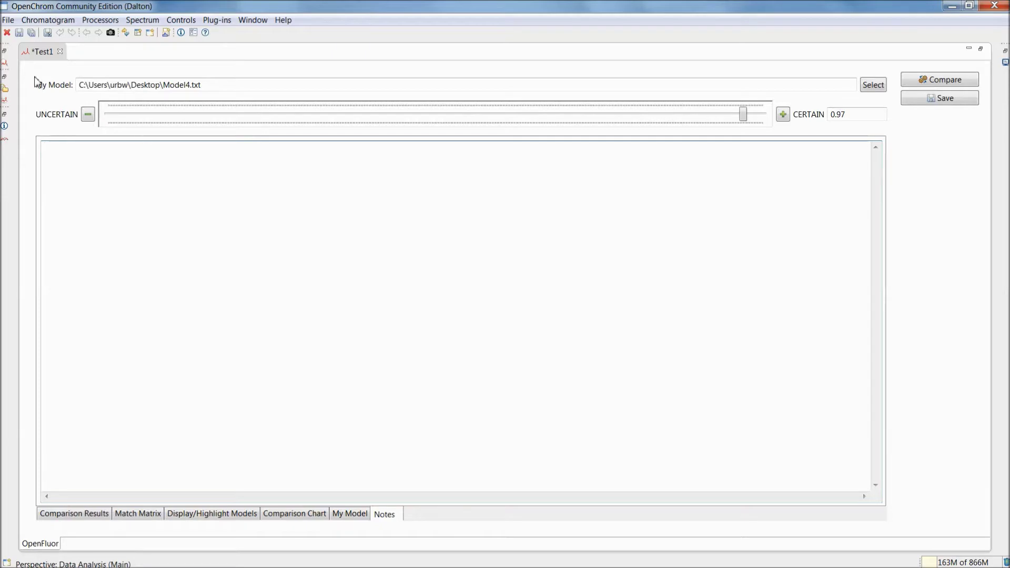
{"action": "left_click", "coordinate": [9, 21]}
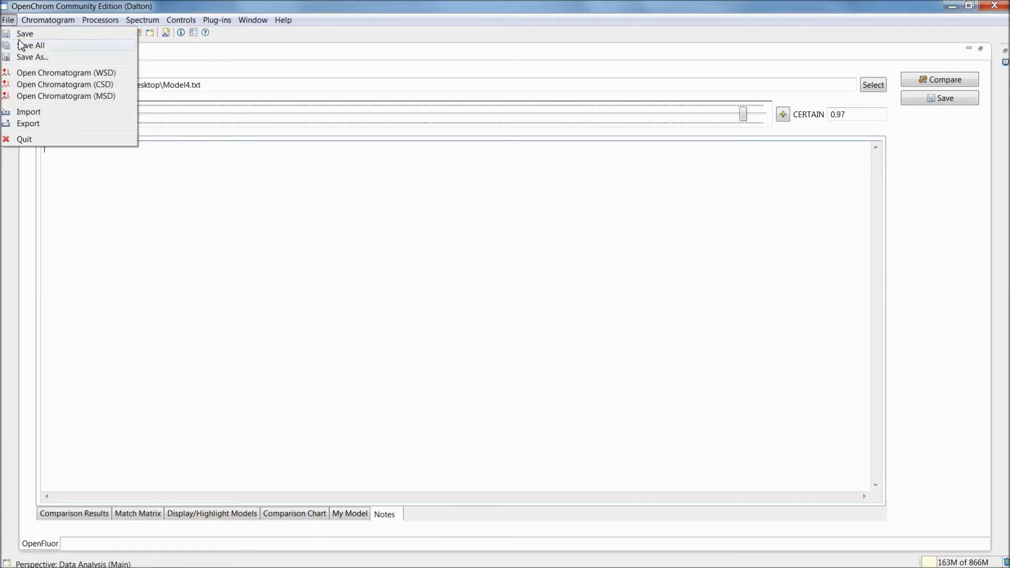
Step: Save All and confirm saving the changes to Test1
{"action": "left_click", "coordinate": [21, 45]}
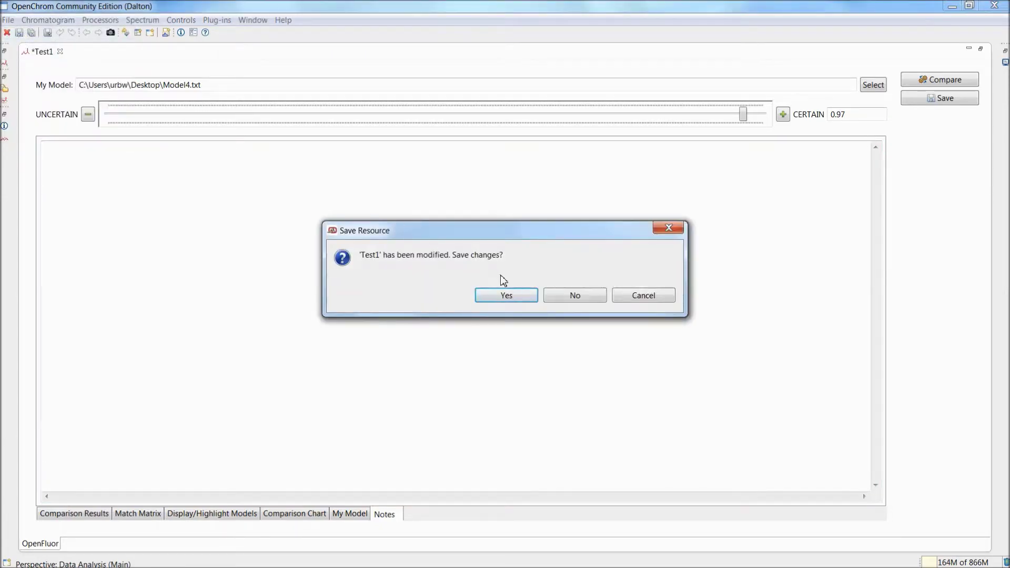
{"action": "left_click", "coordinate": [504, 296]}
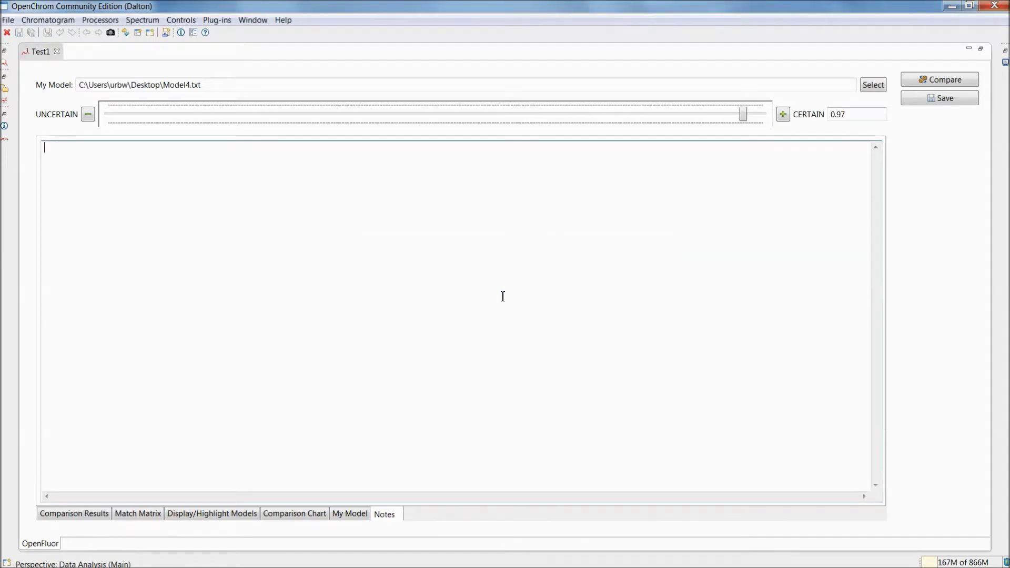